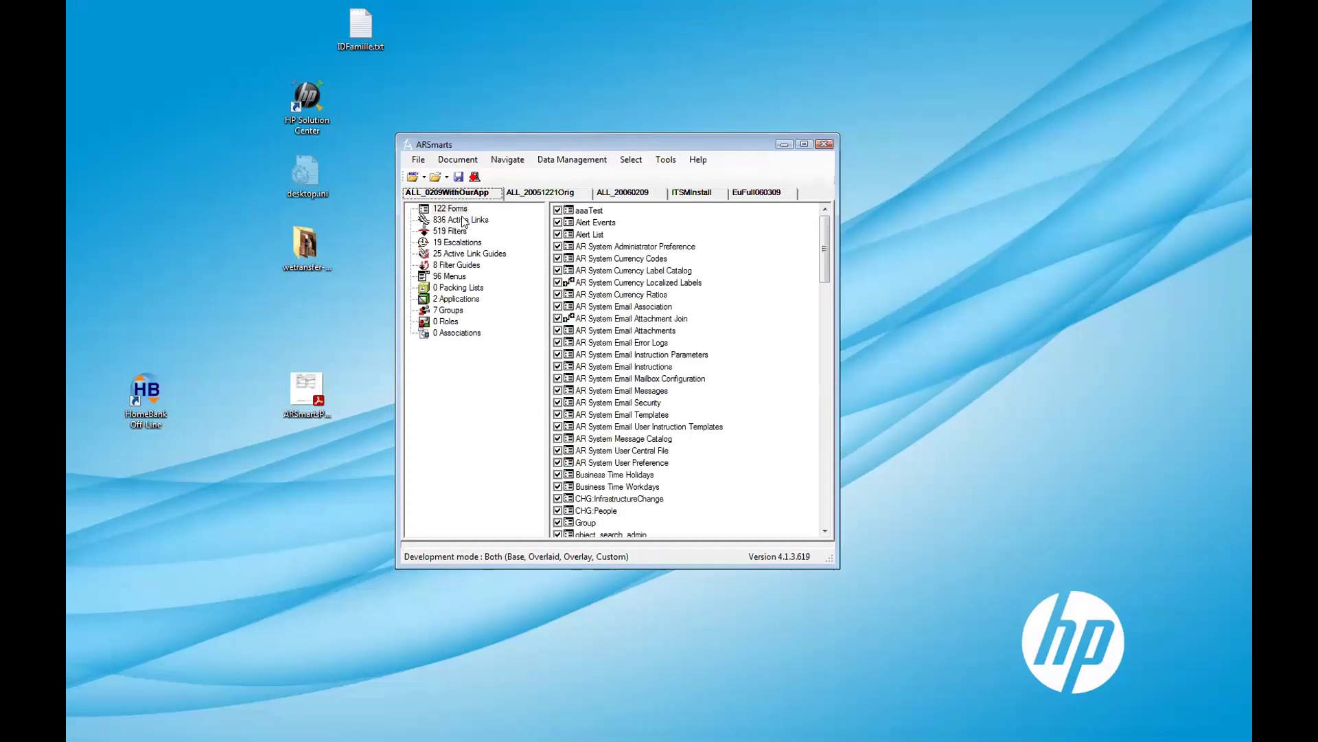
Review the object lists of the loaded applications ALL_20051221Orig, ITSMInstall, EuFull060309 and ALL_20060209, ending on ALL_20051221Orig.
{"action": "left_click", "coordinate": [549, 193]}
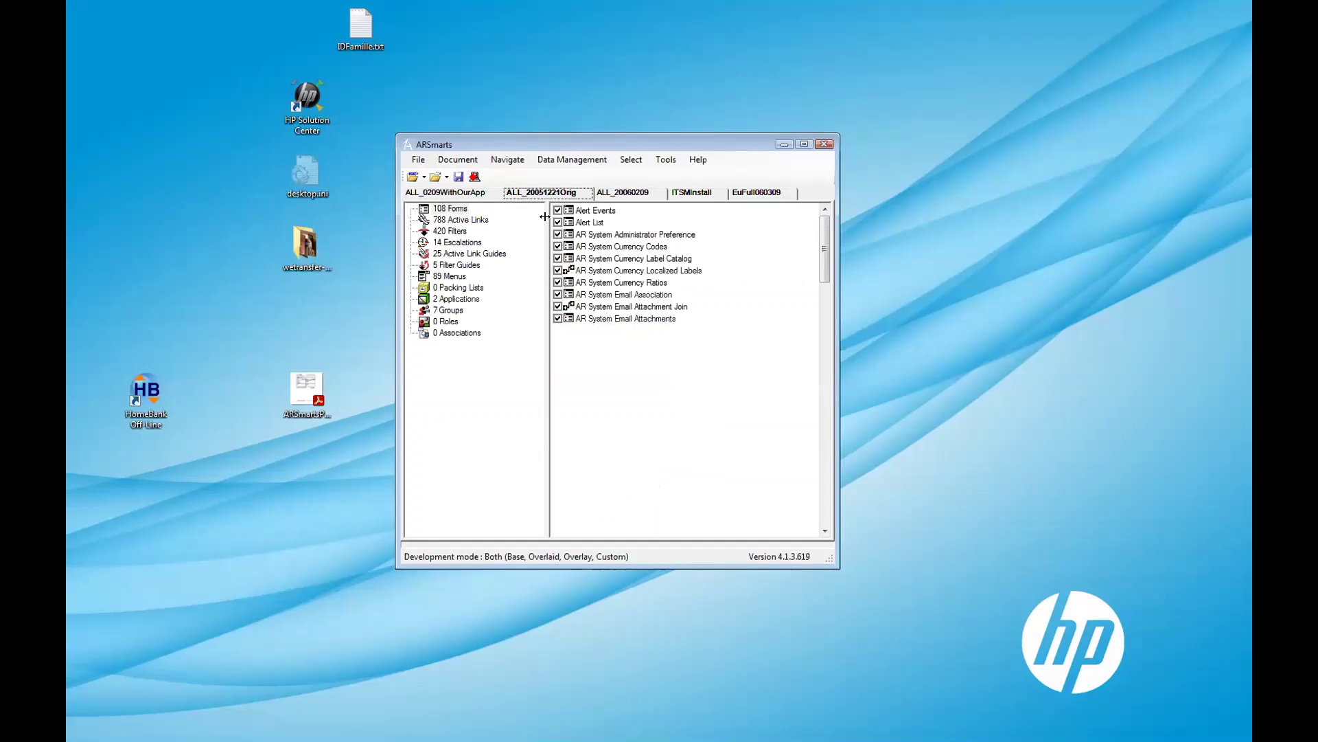
{"action": "left_click", "coordinate": [690, 194]}
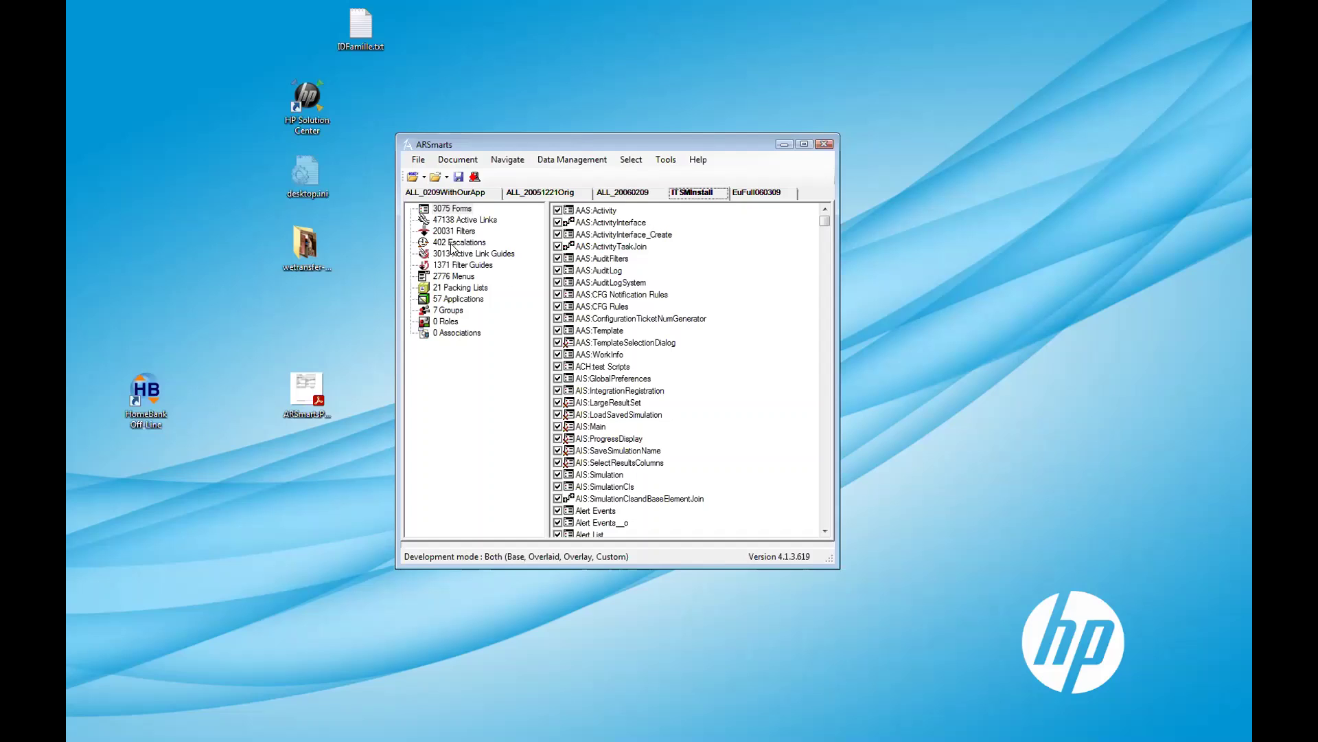
{"action": "left_click", "coordinate": [762, 194]}
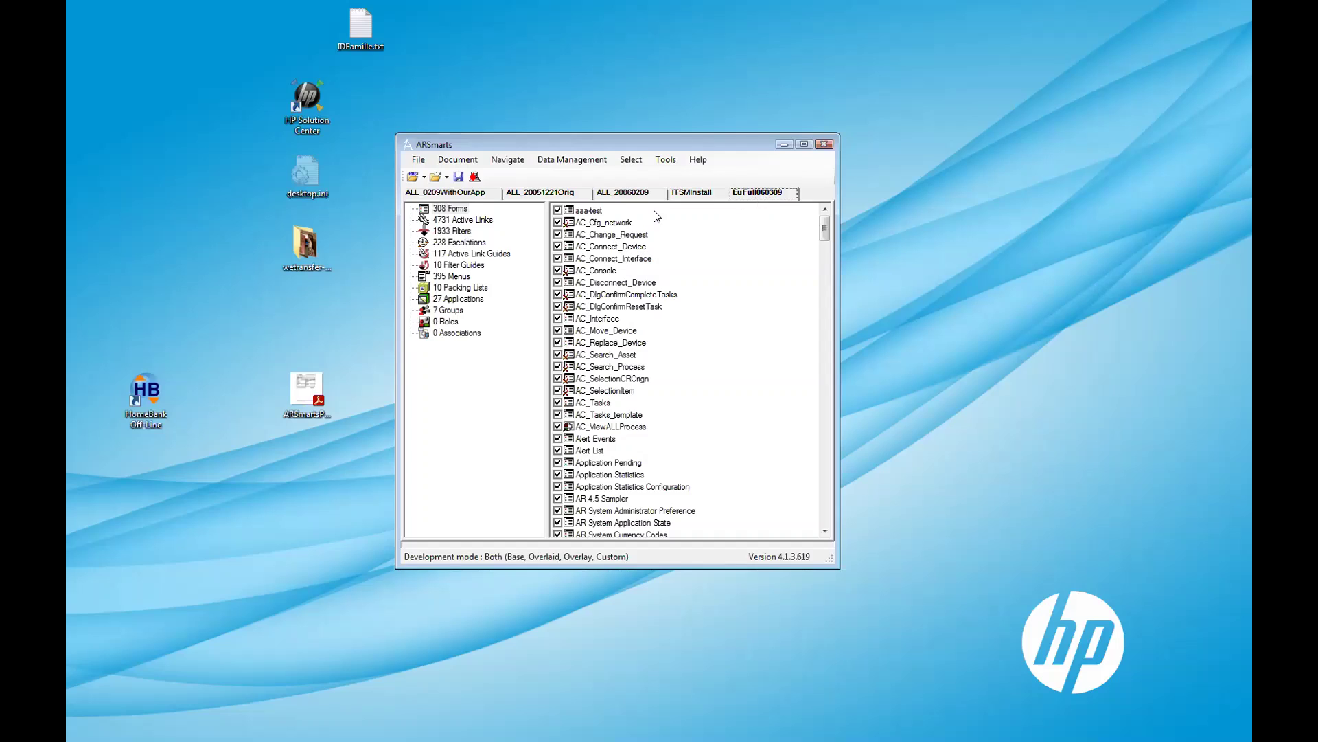
{"action": "left_click", "coordinate": [633, 198]}
{"action": "left_click", "coordinate": [541, 193]}
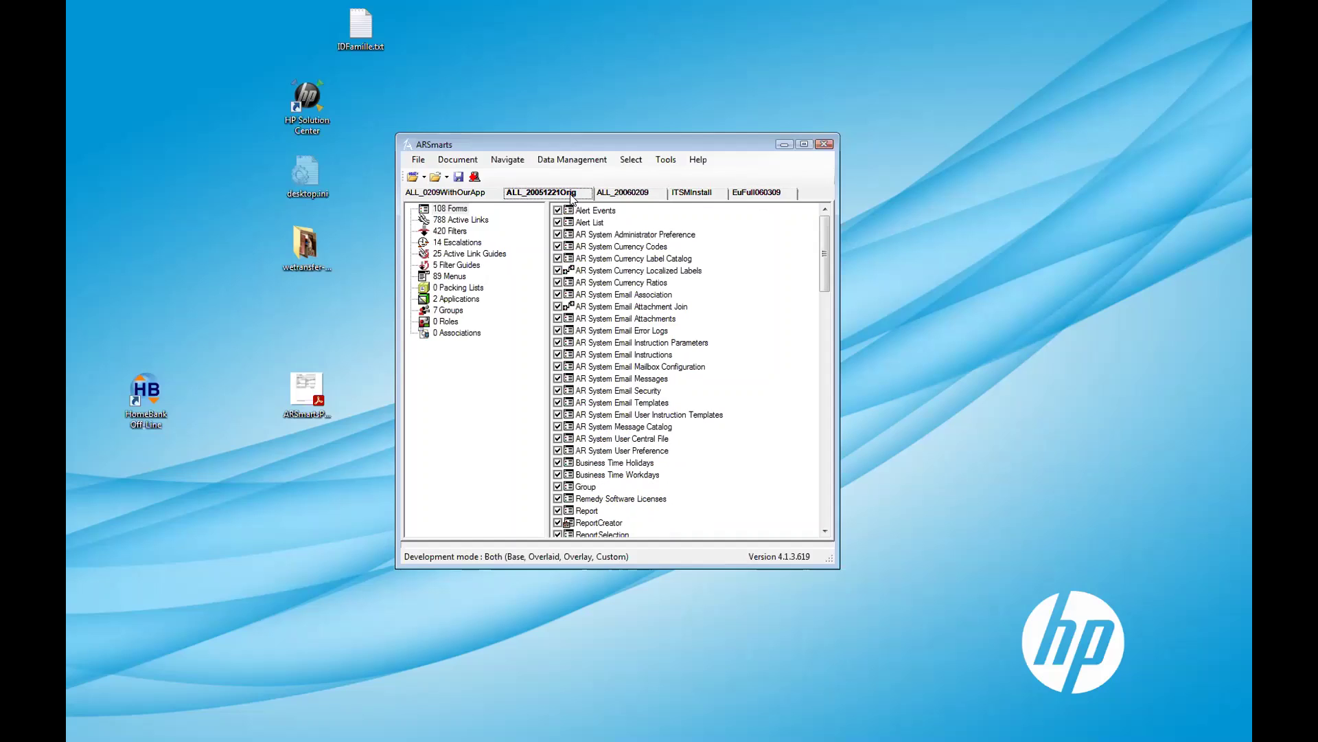
Compare only the filters of the complete applications ALL_20051221Orig and ALL_20060209, keeping the default ignored attributes.
{"action": "left_click", "coordinate": [510, 161]}
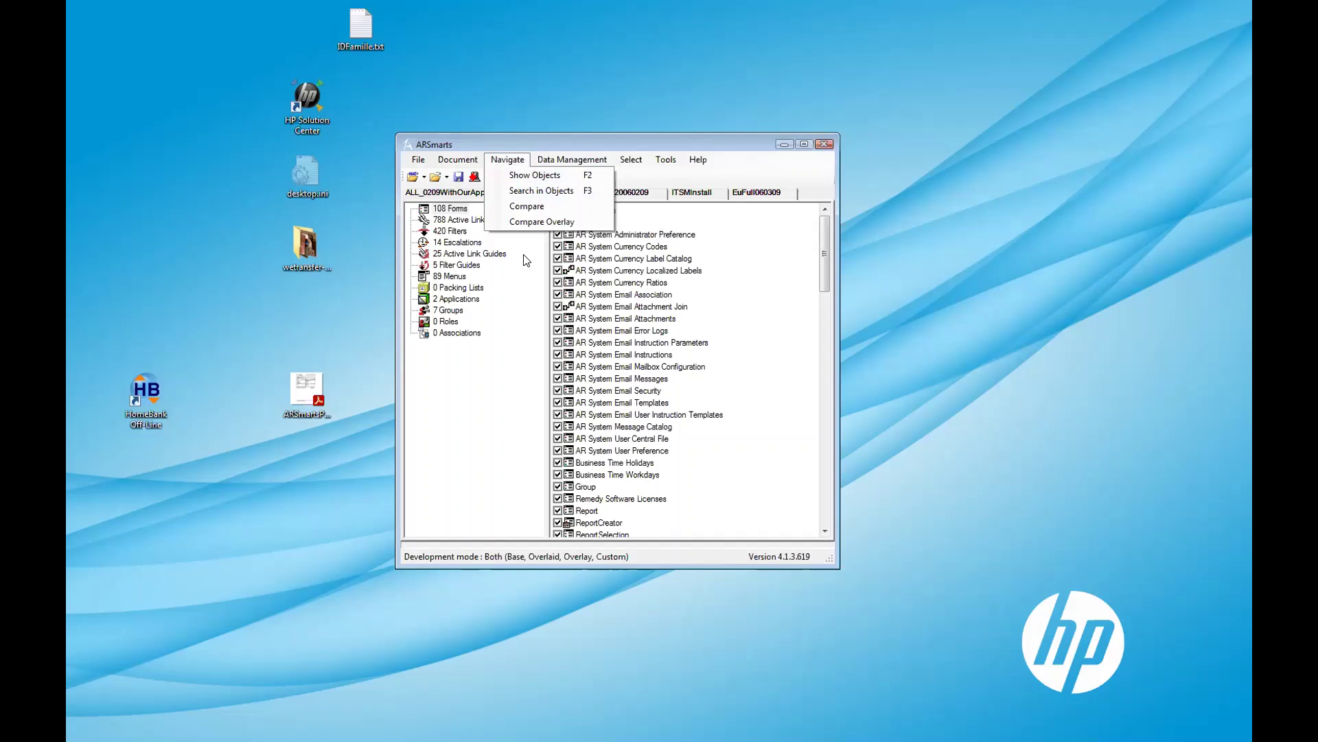
{"action": "left_click", "coordinate": [532, 206]}
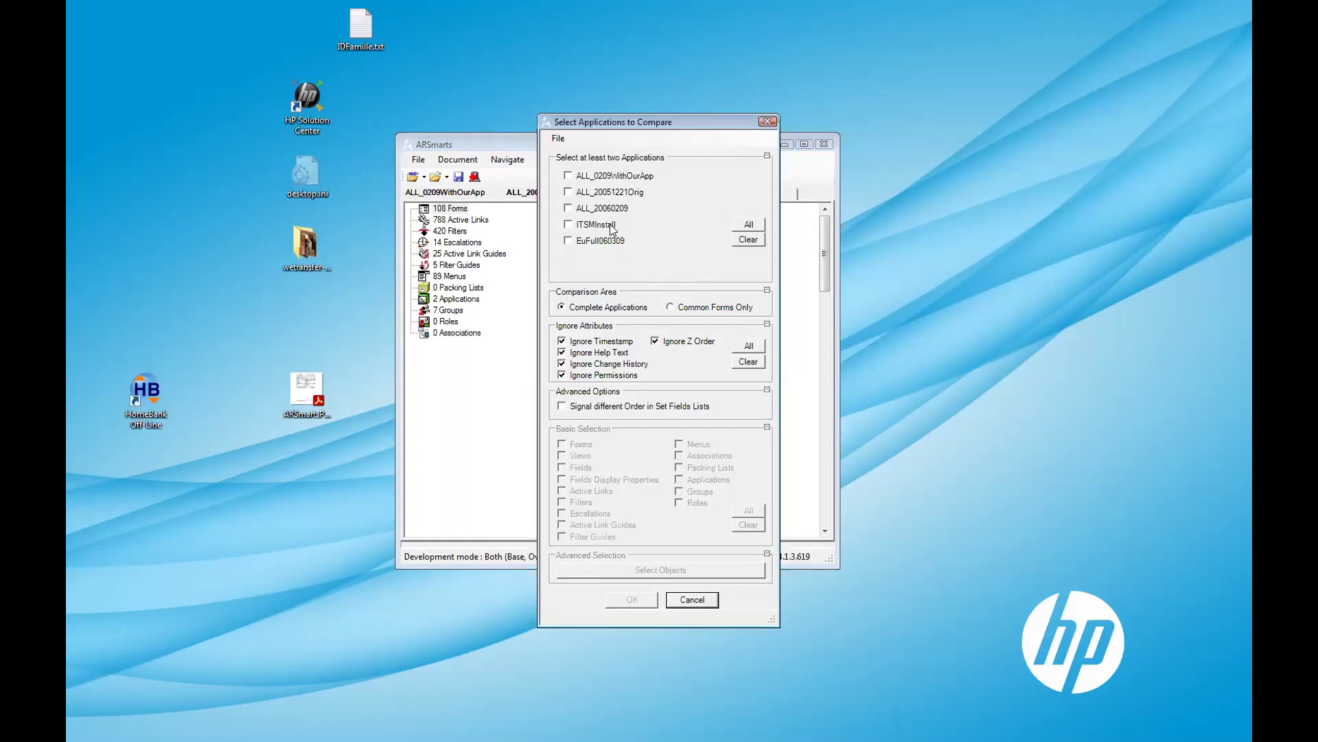
{"action": "left_click", "coordinate": [568, 192]}
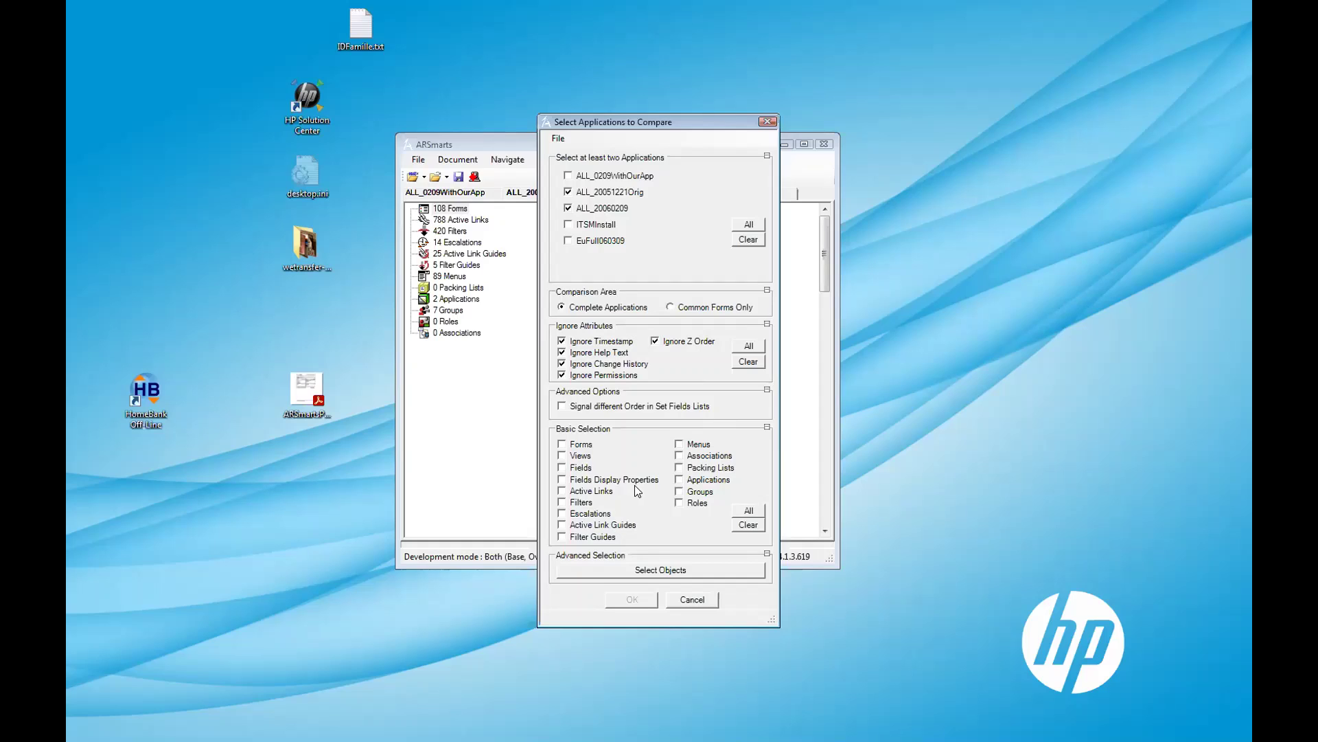
{"action": "left_click", "coordinate": [564, 503]}
{"action": "left_click", "coordinate": [645, 604]}
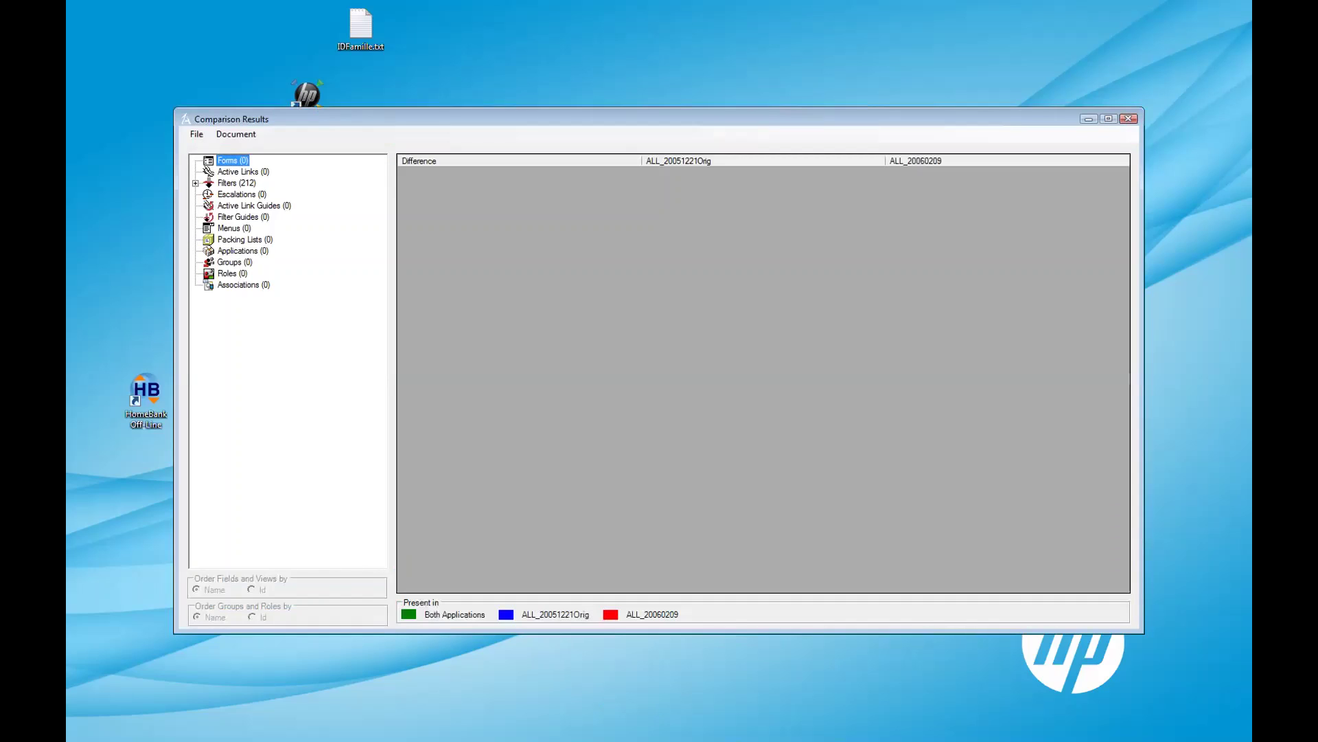
Expand the filter differences and inspect SAS:DR-WarrantyClassificationToRepairQuote, SLT:CombList-500DeleteOnClose and SLT:MailAttach100-AddAttach-CheckFilePath.
{"action": "left_click", "coordinate": [195, 183]}
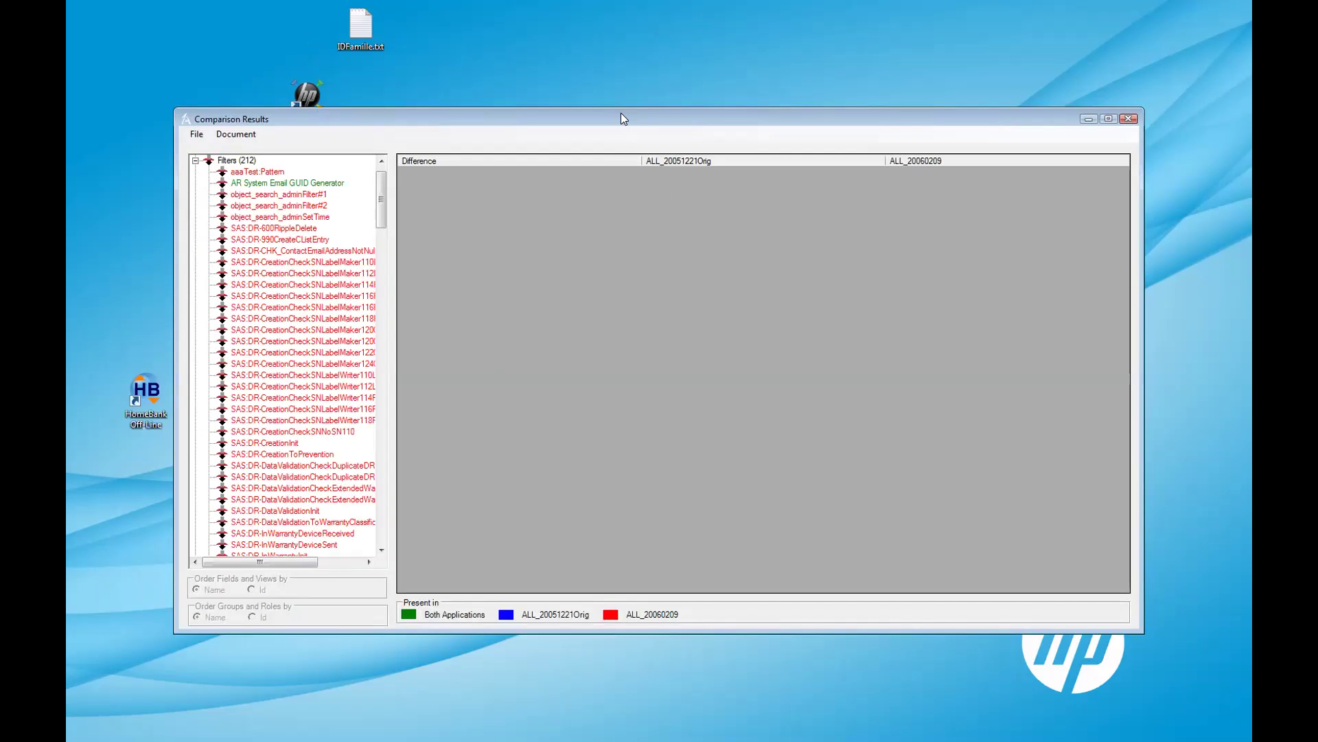
{"action": "left_click_drag", "start_coordinate": [621, 118], "coordinate": [697, 122]}
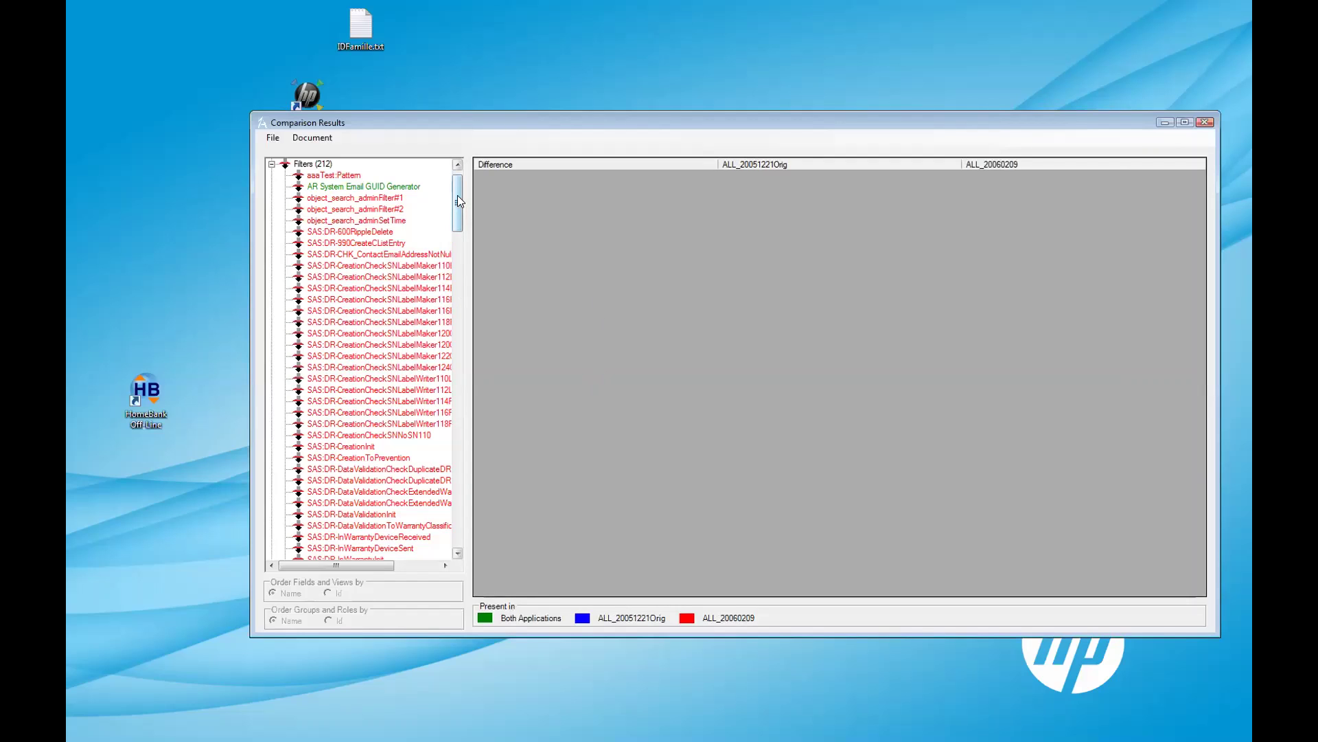
{"action": "left_click_drag", "start_coordinate": [461, 201], "coordinate": [460, 322]}
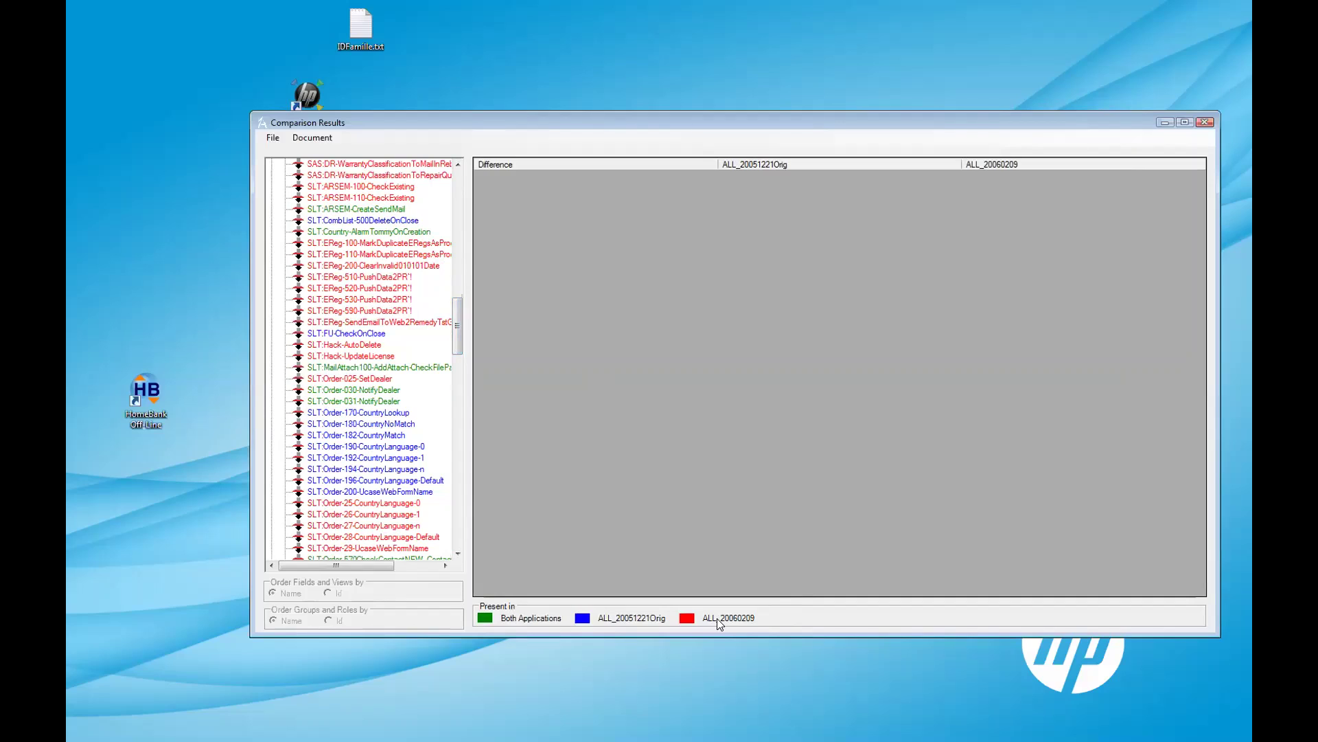
{"action": "left_click", "coordinate": [383, 176]}
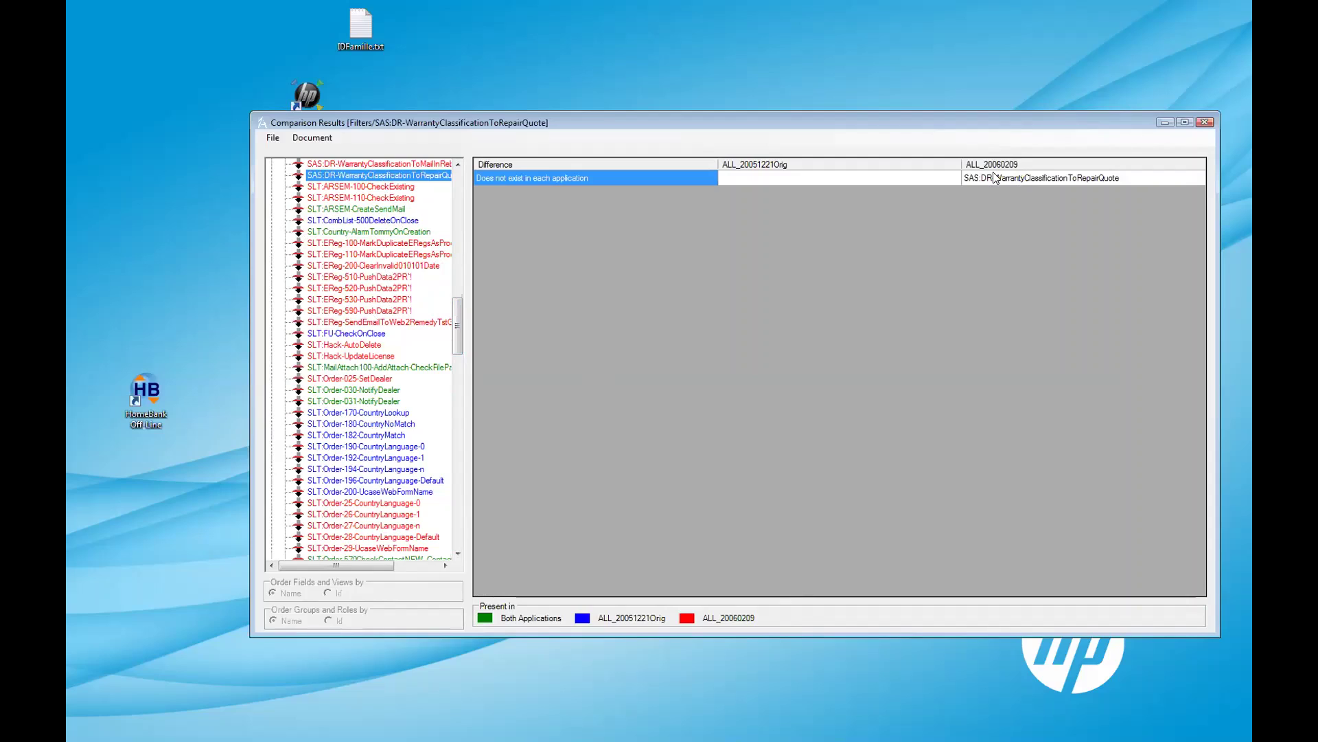
{"action": "left_click", "coordinate": [353, 220]}
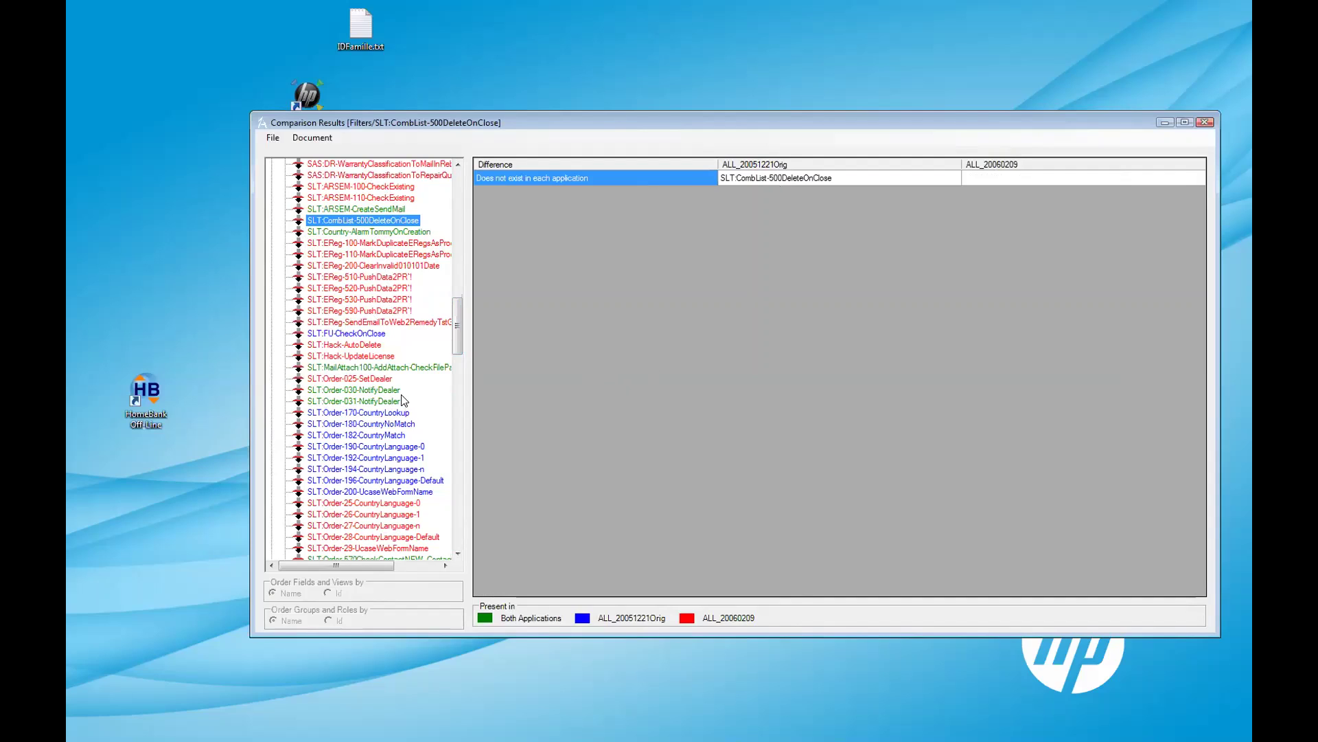
{"action": "left_click", "coordinate": [398, 367]}
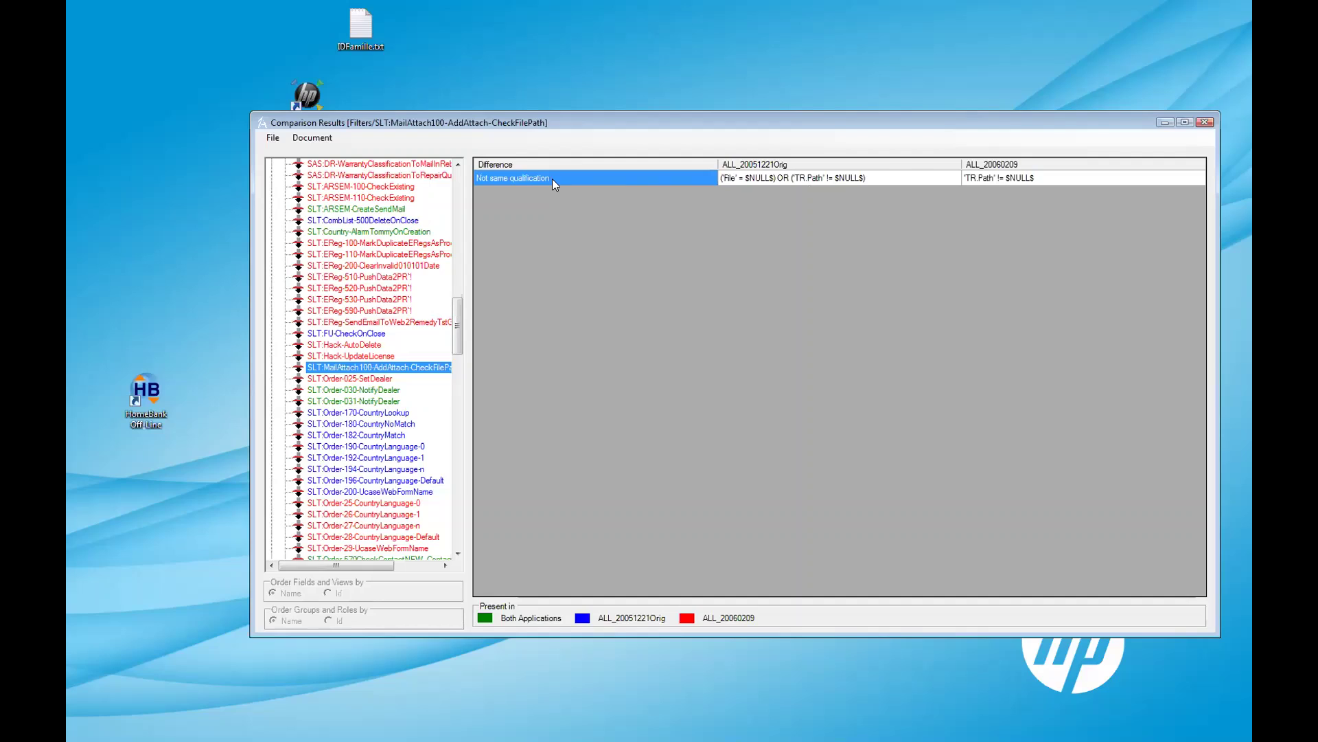
View the differing Set Fields action of filter SLT:Order-030-NotifyDealer side by side for both applications, and close both browser windows.
{"action": "left_click", "coordinate": [401, 390]}
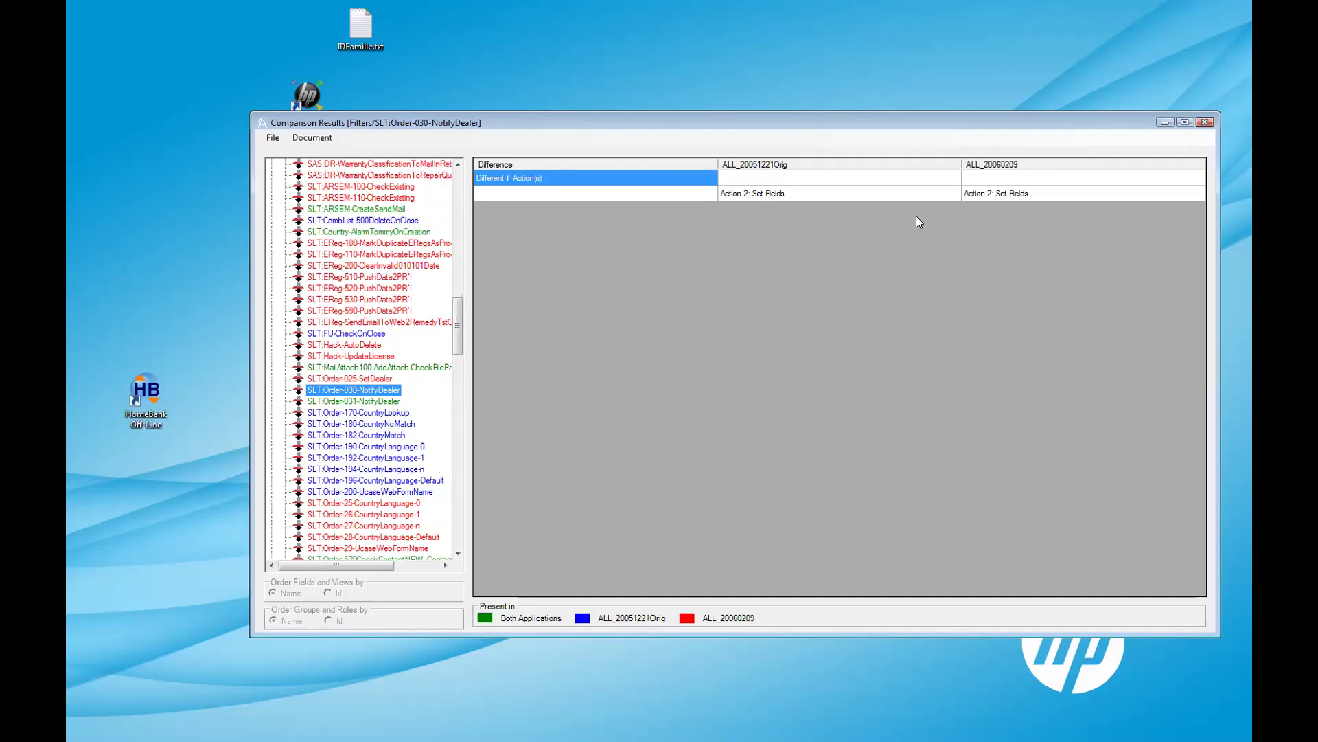
{"action": "double_click", "coordinate": [746, 195]}
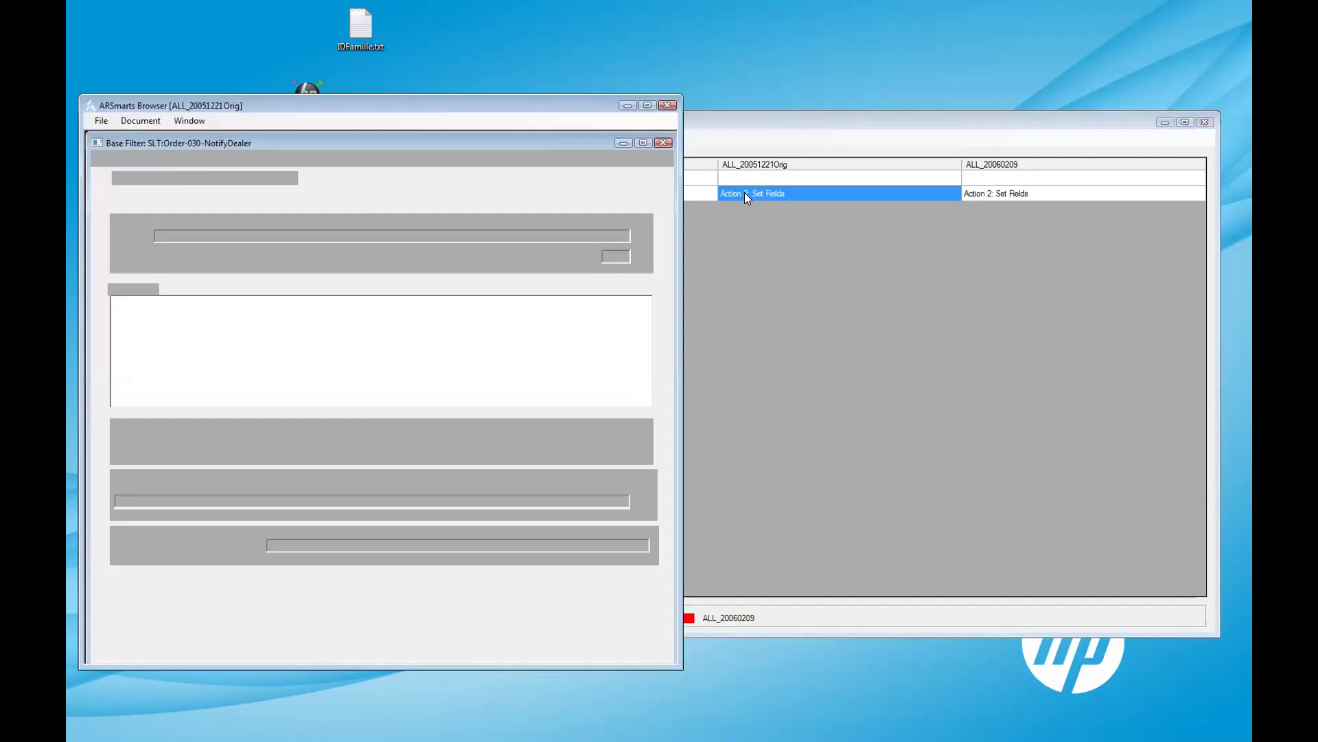
{"action": "double_click", "coordinate": [1016, 192]}
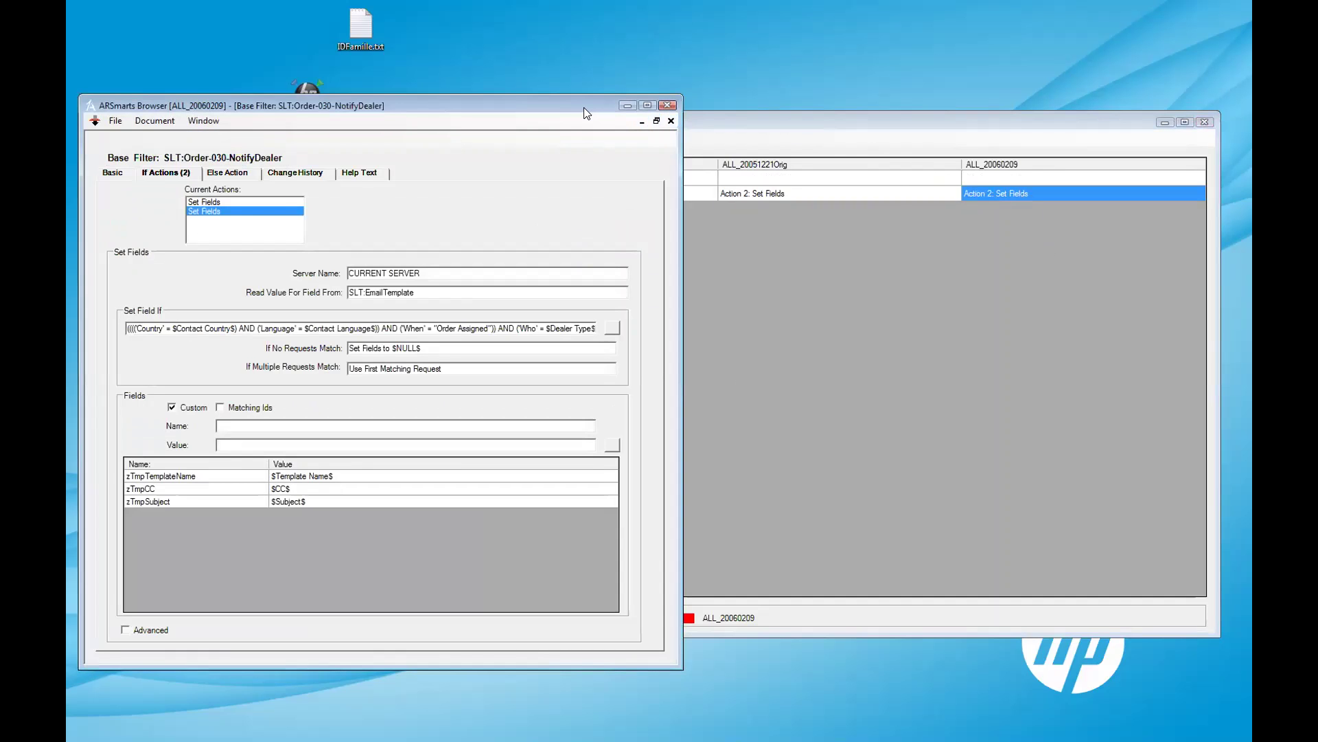
{"action": "left_click_drag", "start_coordinate": [583, 107], "coordinate": [1152, 110]}
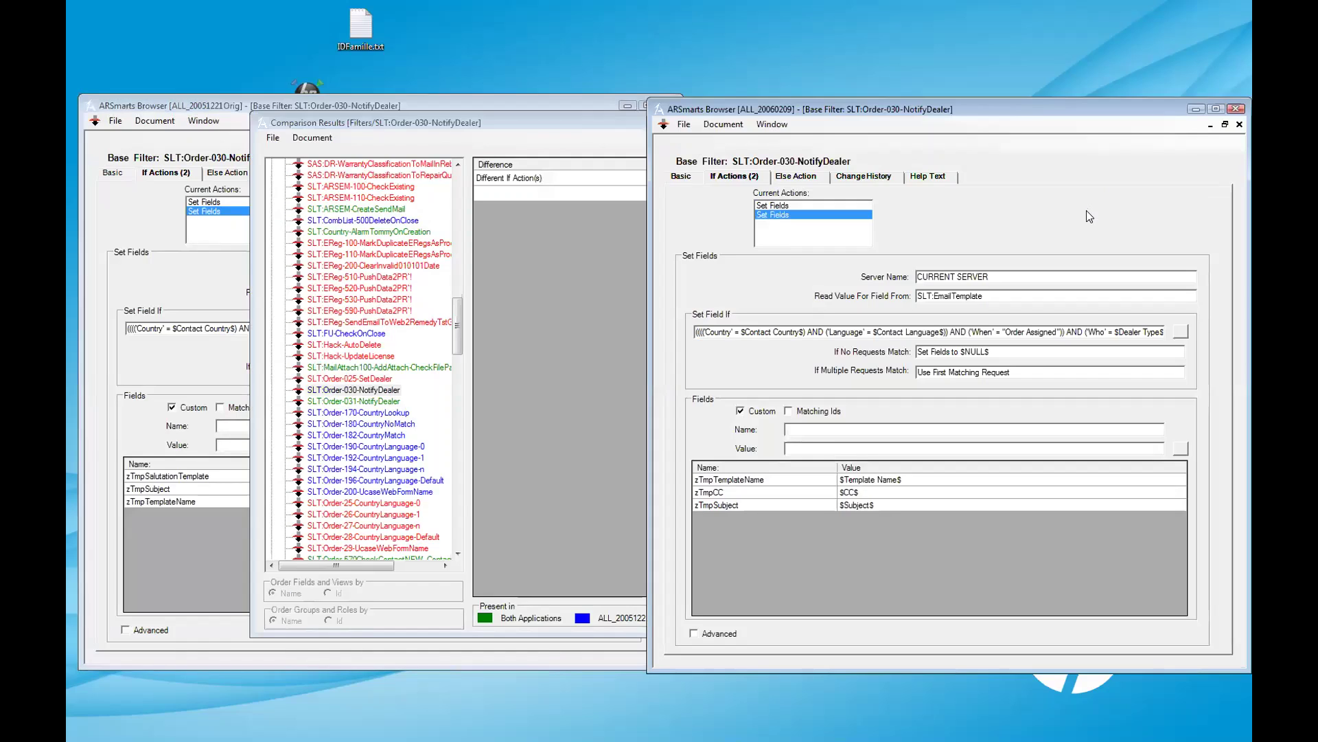
{"action": "left_click", "coordinate": [334, 105]}
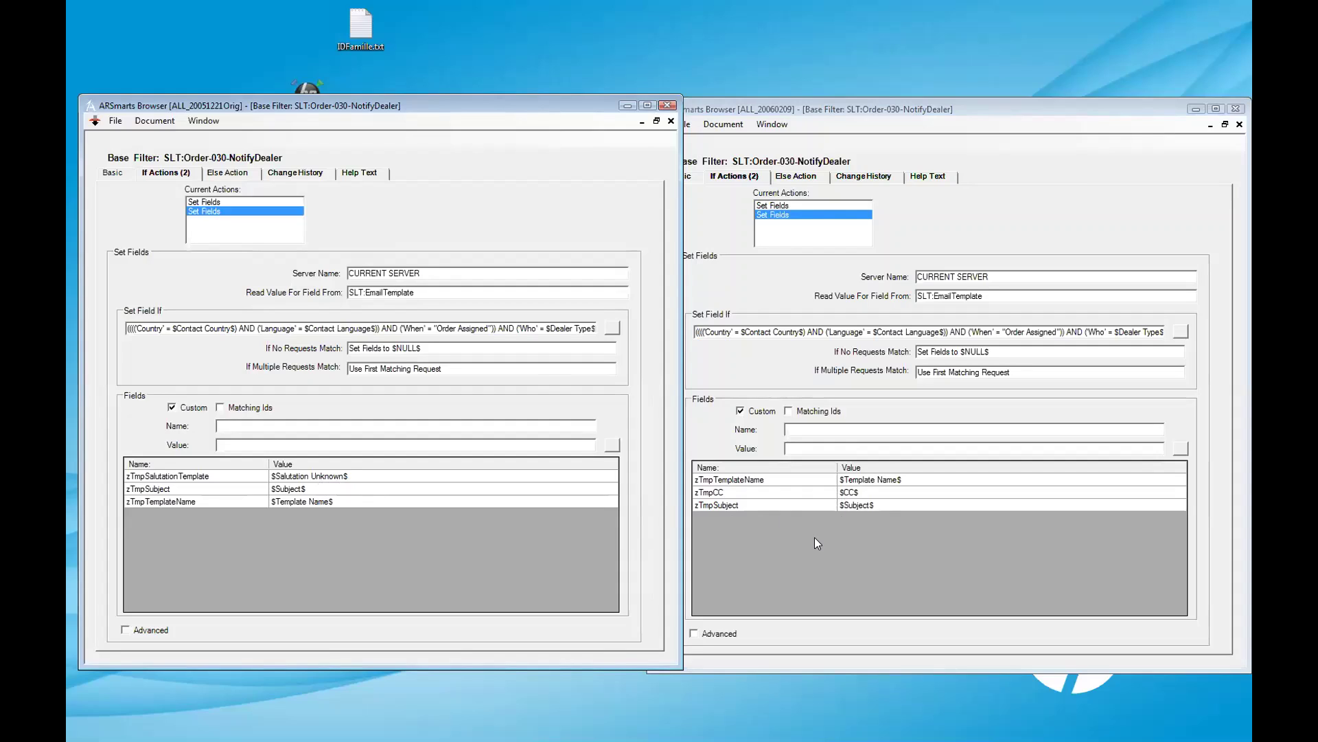
{"action": "left_click", "coordinate": [667, 106]}
{"action": "left_click", "coordinate": [1233, 108]}
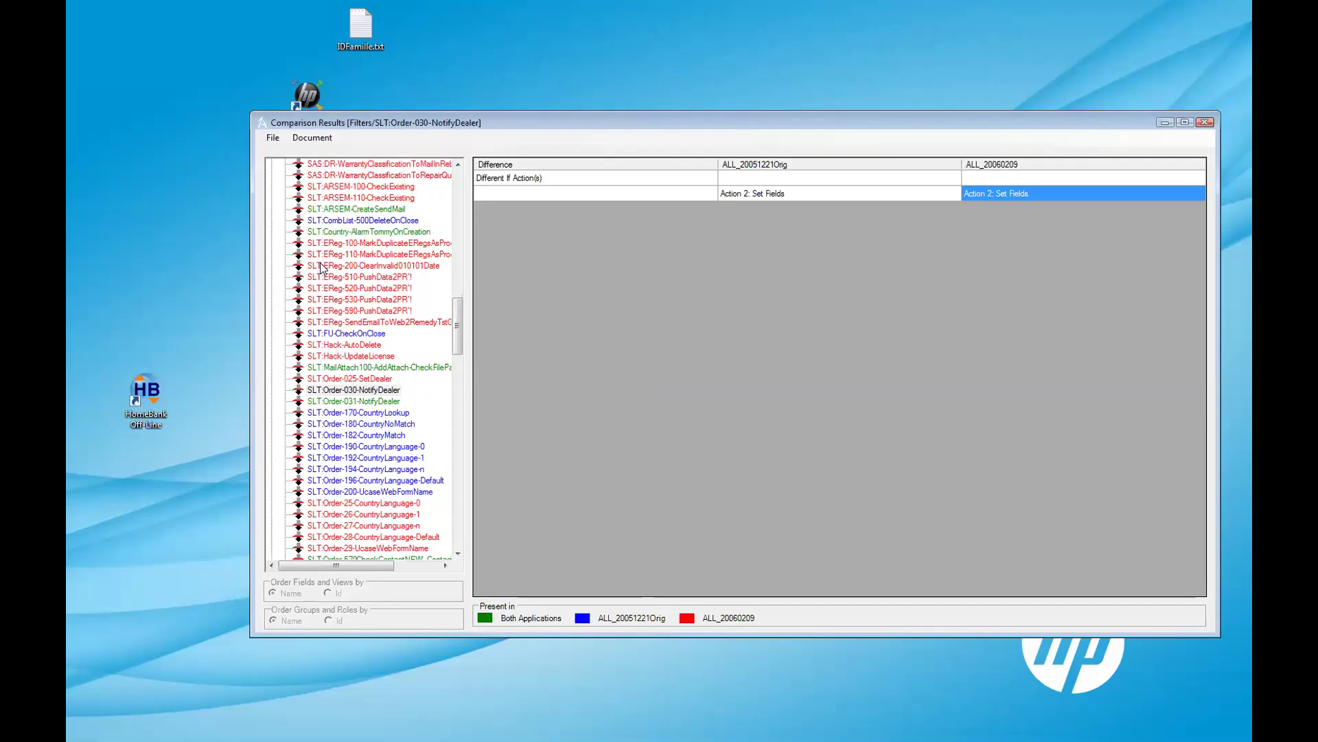
Export a summary of all comparison nodes to the Demo folder as VRUGCompareSummary.html.
{"action": "left_click", "coordinate": [312, 138]}
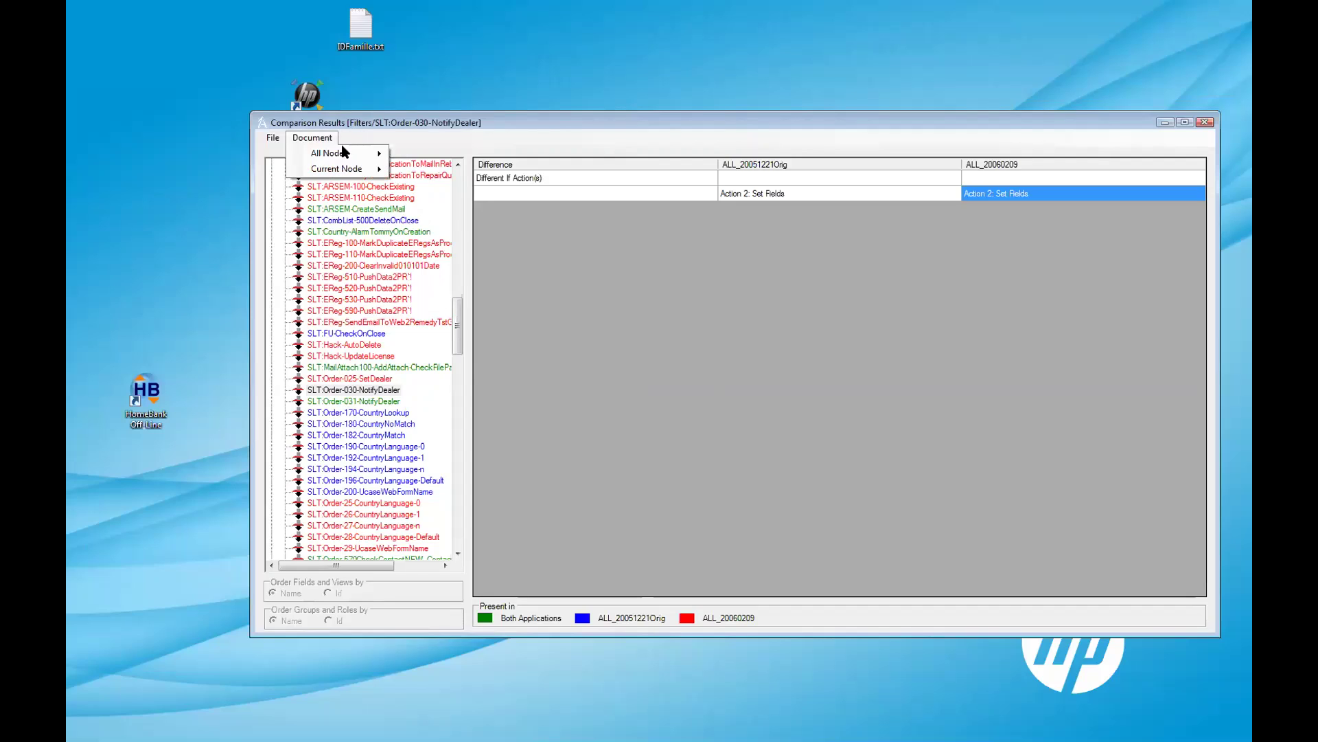
{"action": "mouse_move", "coordinate": [342, 155]}
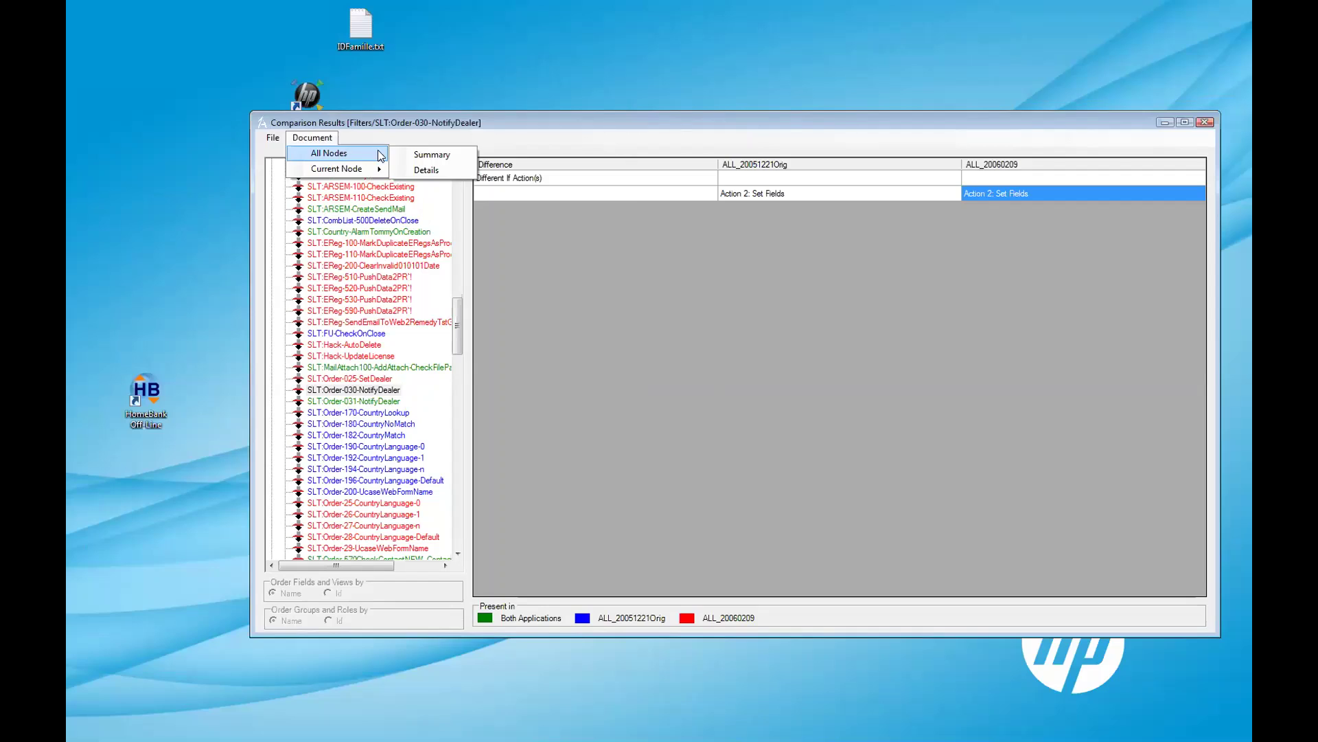
{"action": "left_click", "coordinate": [425, 161]}
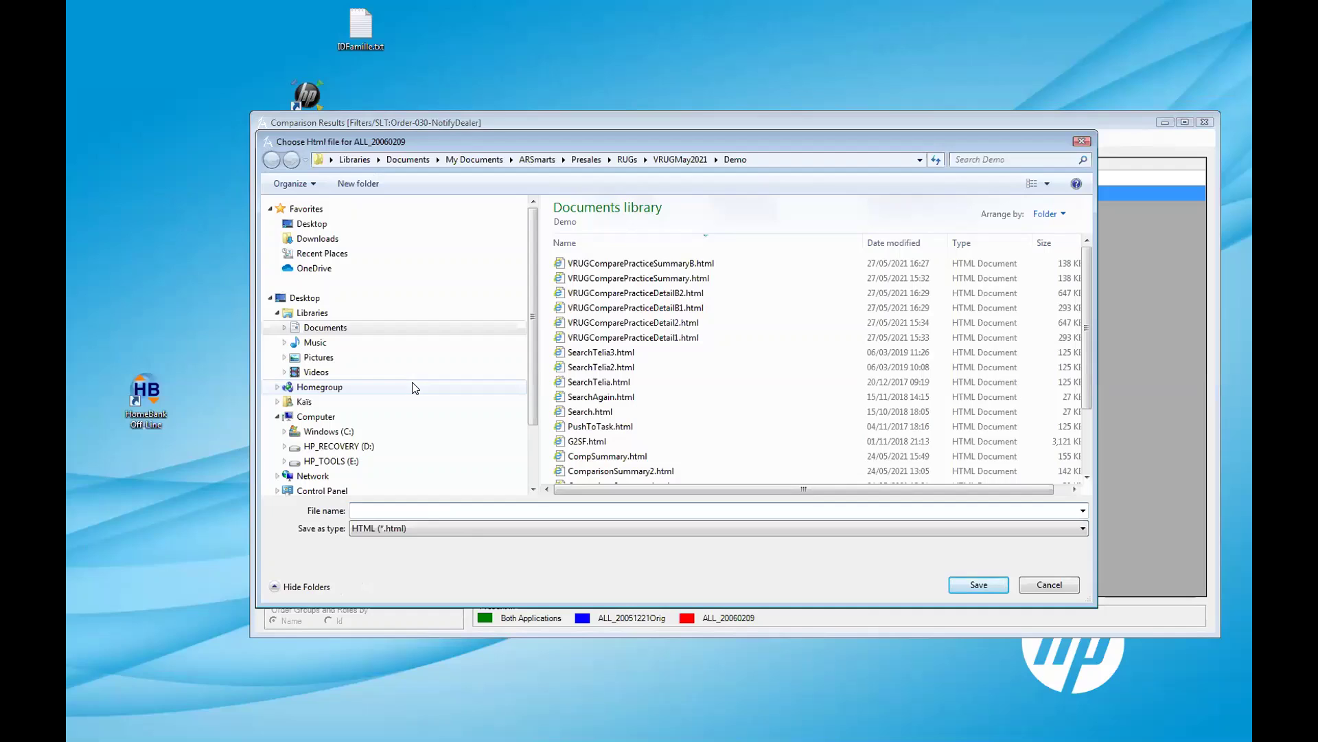
{"action": "left_click", "coordinate": [639, 263]}
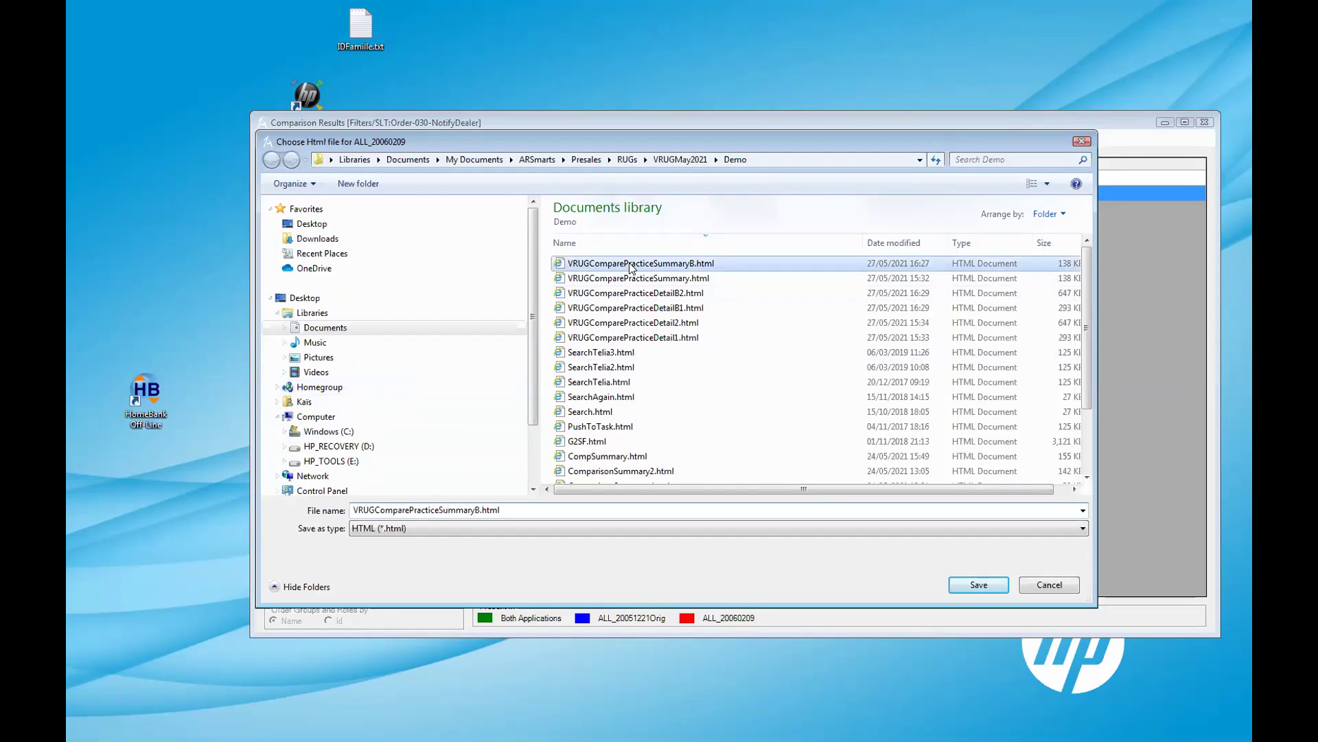
{"action": "left_click", "coordinate": [420, 512]}
{"action": "left_click", "coordinate": [411, 508]}
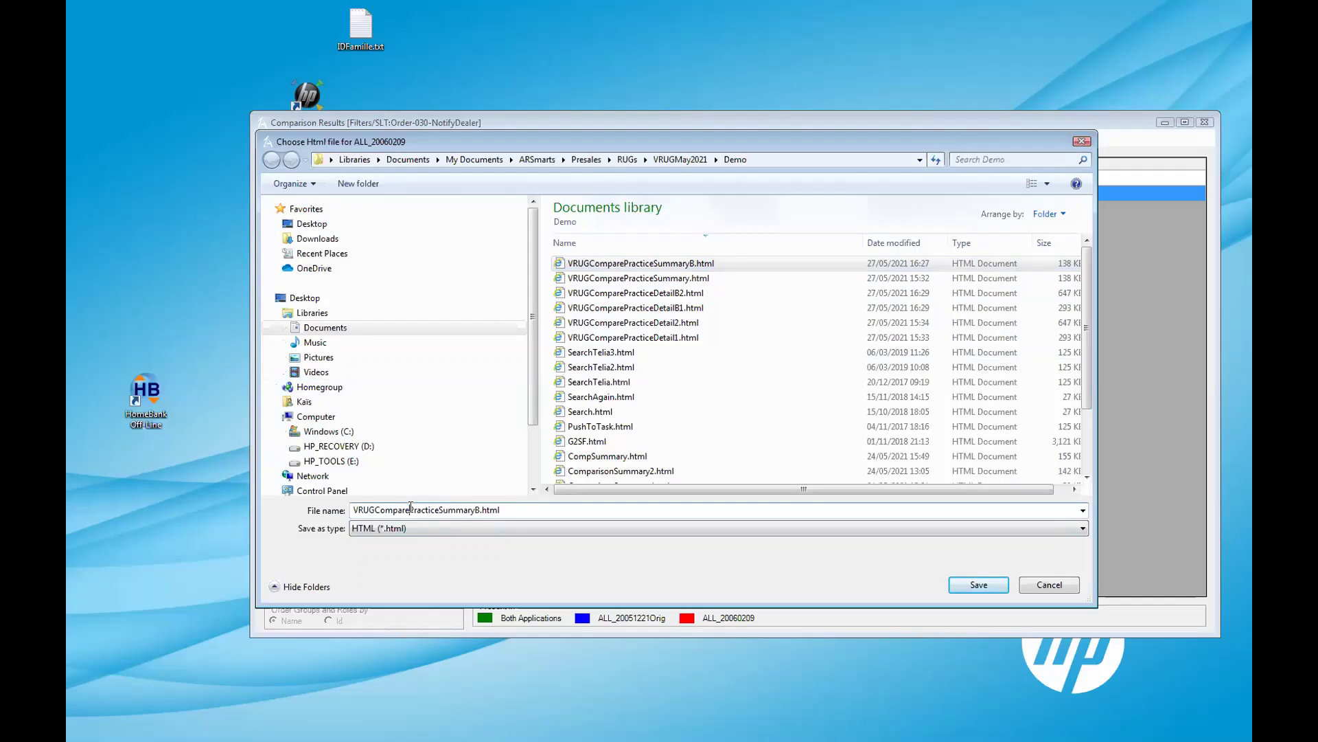
{"action": "key", "text": "Delete"}
{"action": "key", "text": "Delete"}
{"action": "key", "text": "Delete"}
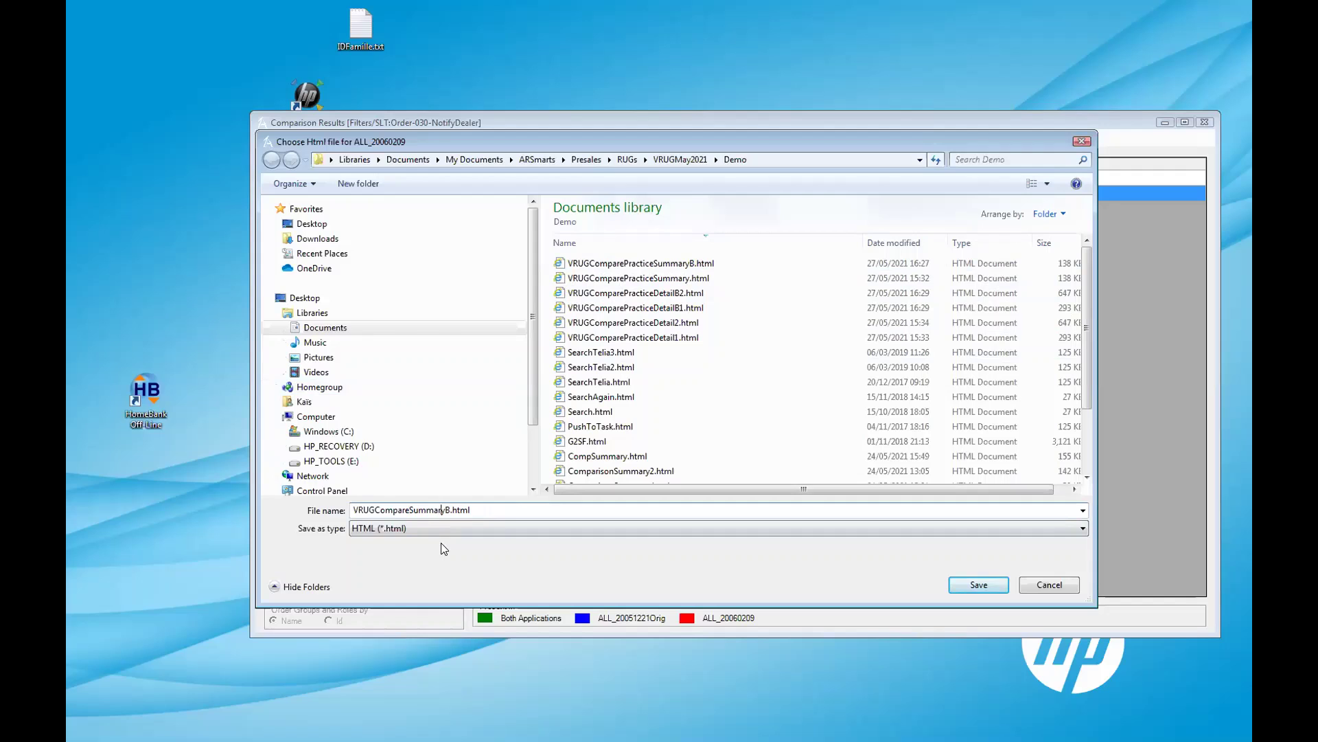
{"action": "key", "text": "Return"}
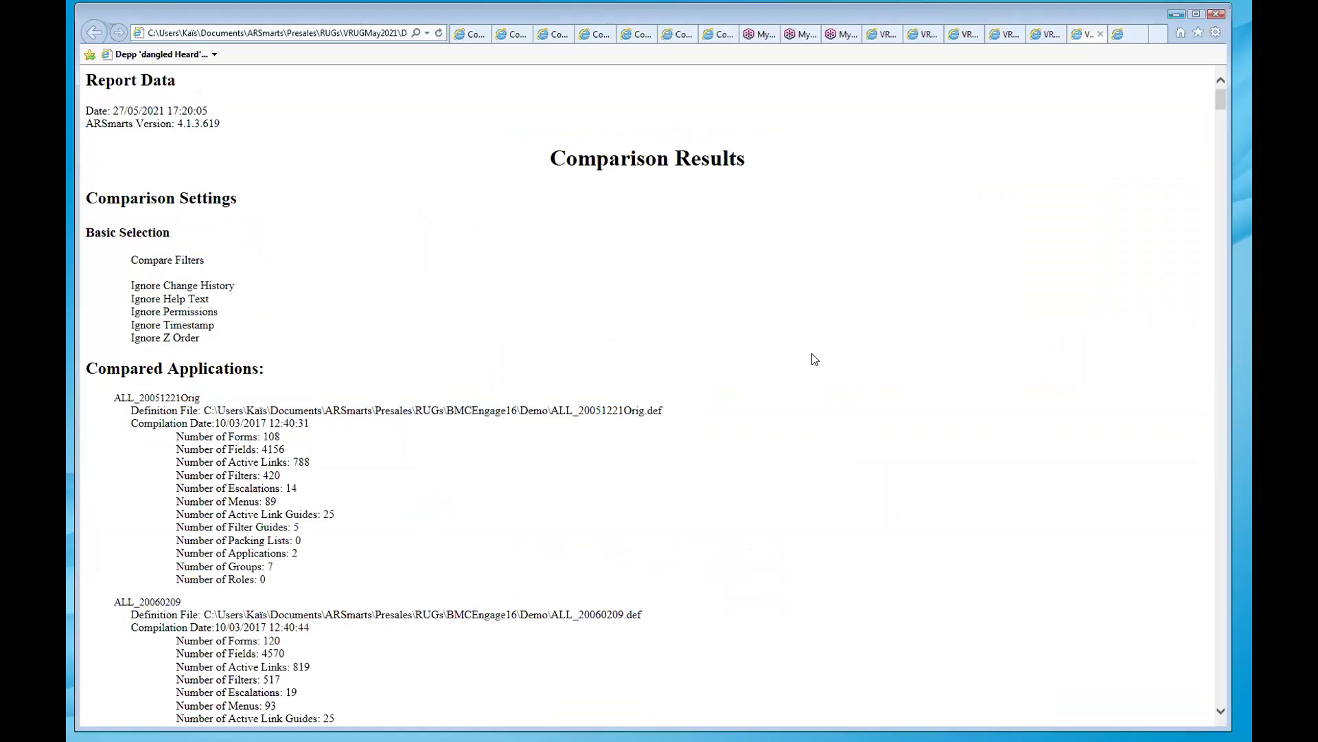
Examine the compared applications and filter differences in the HTML summary report, and minimize the report window.
{"action": "scroll", "coordinate": [815, 373], "scroll_direction": "down", "scroll_amount": 8}
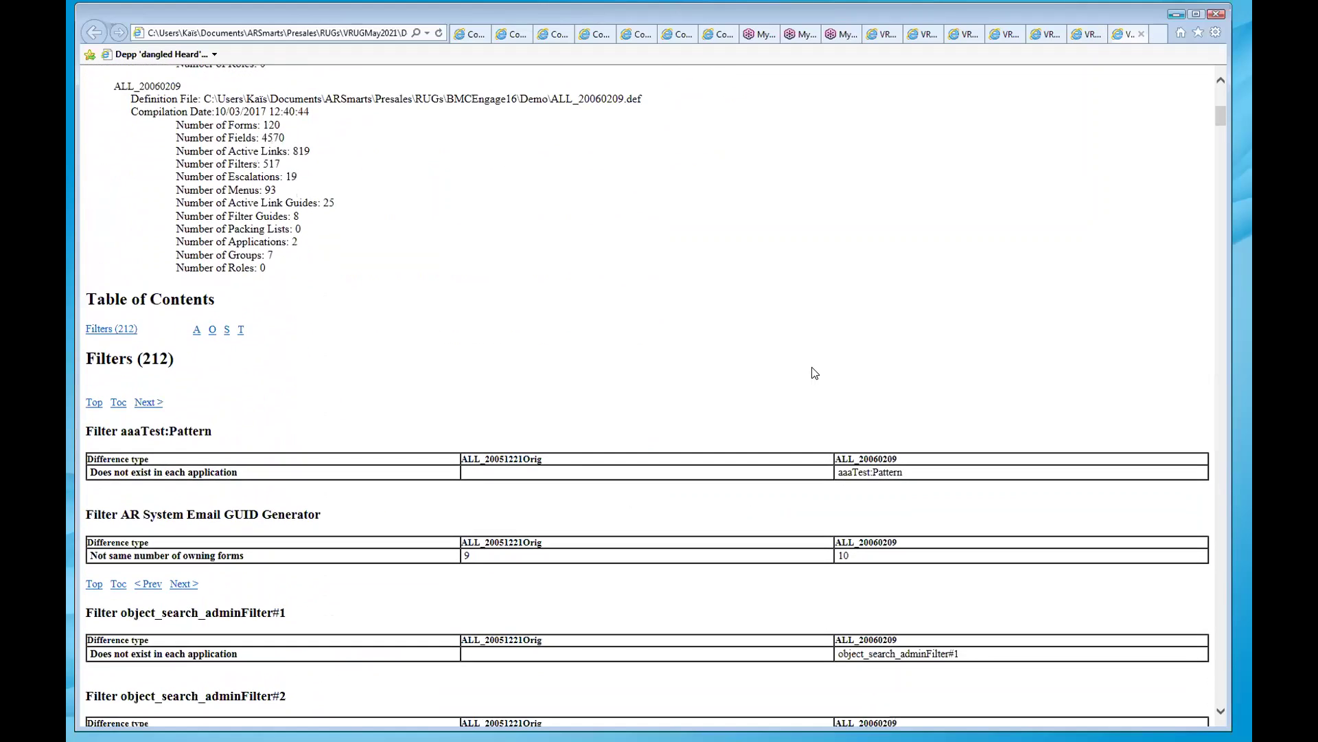
{"action": "scroll", "coordinate": [814, 373], "scroll_direction": "down", "scroll_amount": 1}
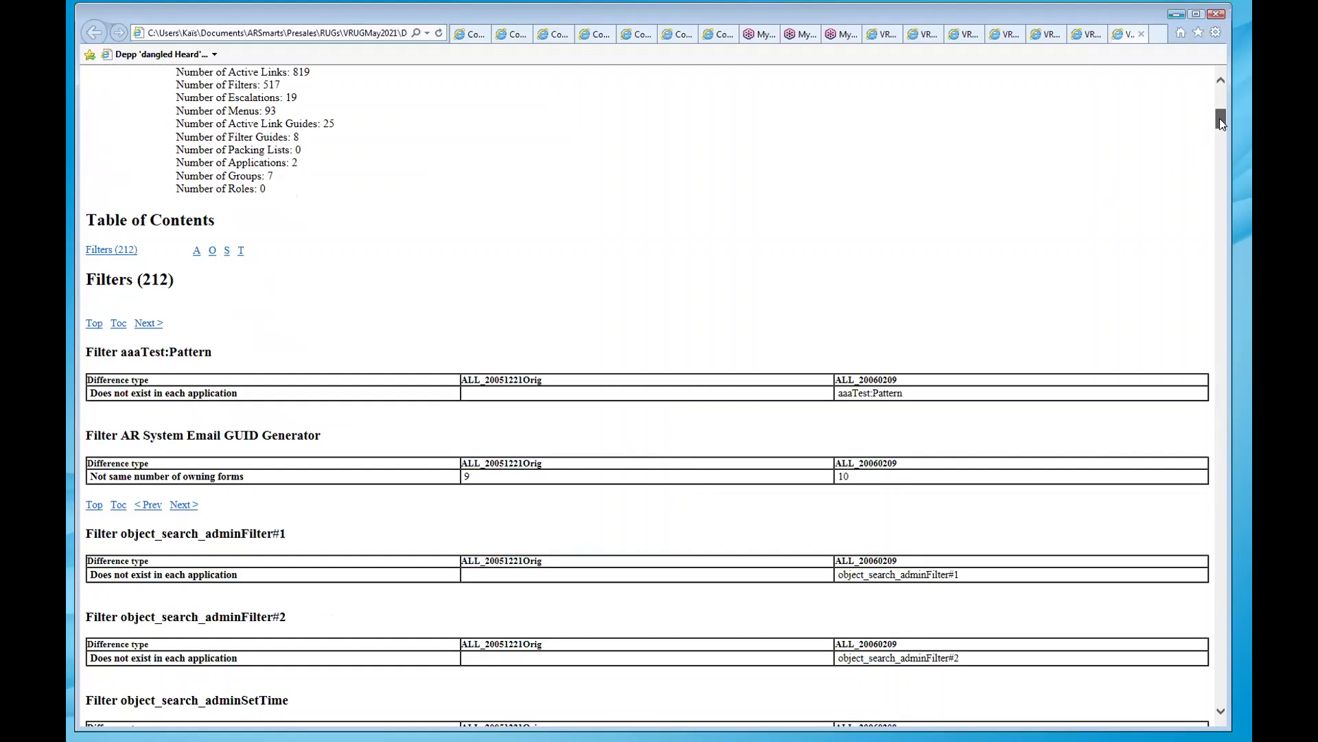
{"action": "left_click_drag", "start_coordinate": [1220, 119], "coordinate": [1227, 330]}
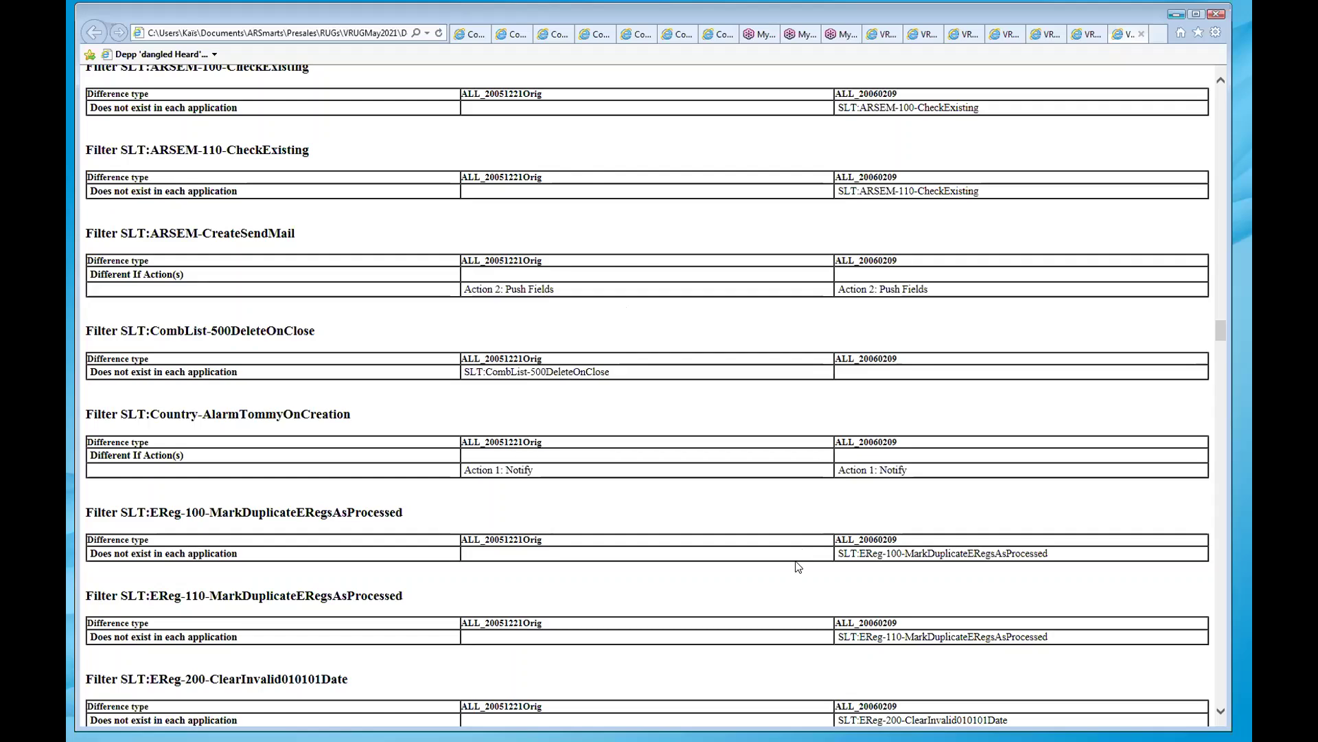
{"action": "left_click", "coordinate": [1177, 13]}
Export the details of all comparison nodes for ALL_20051221Orig to the Demo folder as VRUGCompareDetail1.html.
{"action": "left_click", "coordinate": [312, 137]}
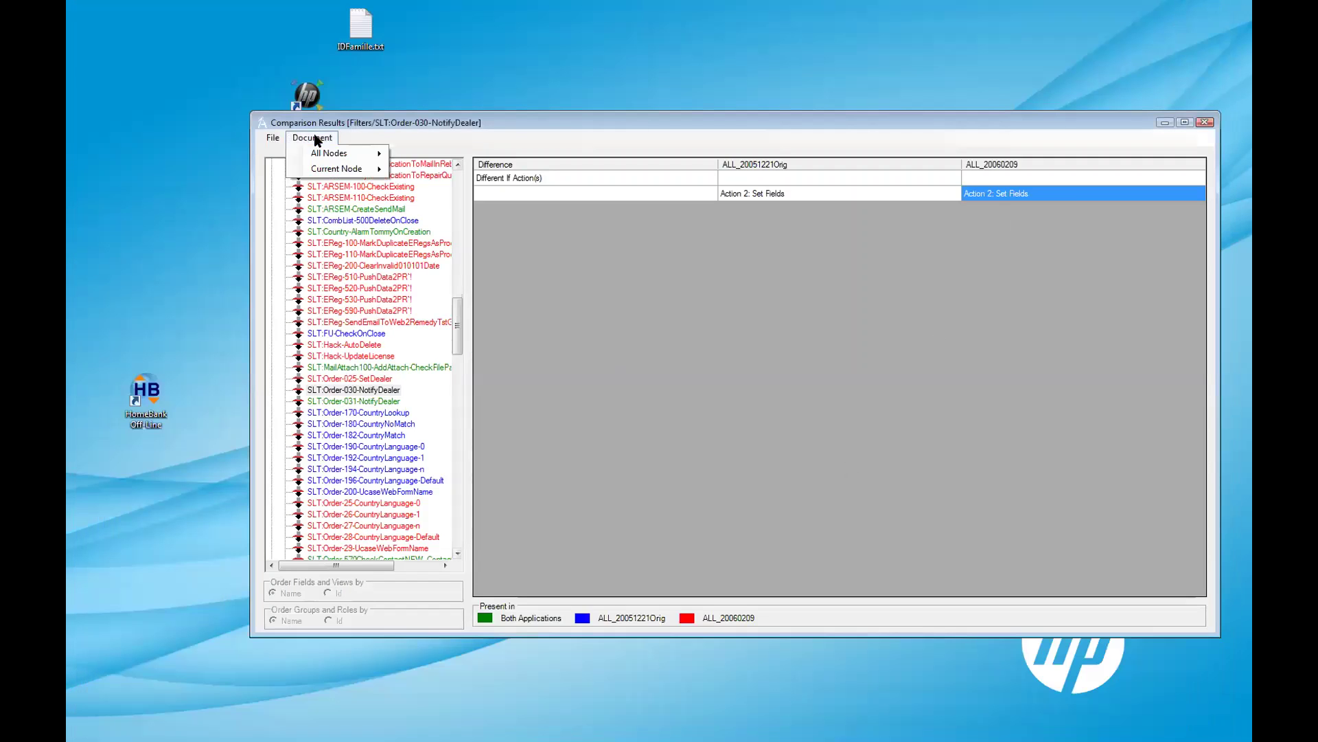
{"action": "mouse_move", "coordinate": [363, 147]}
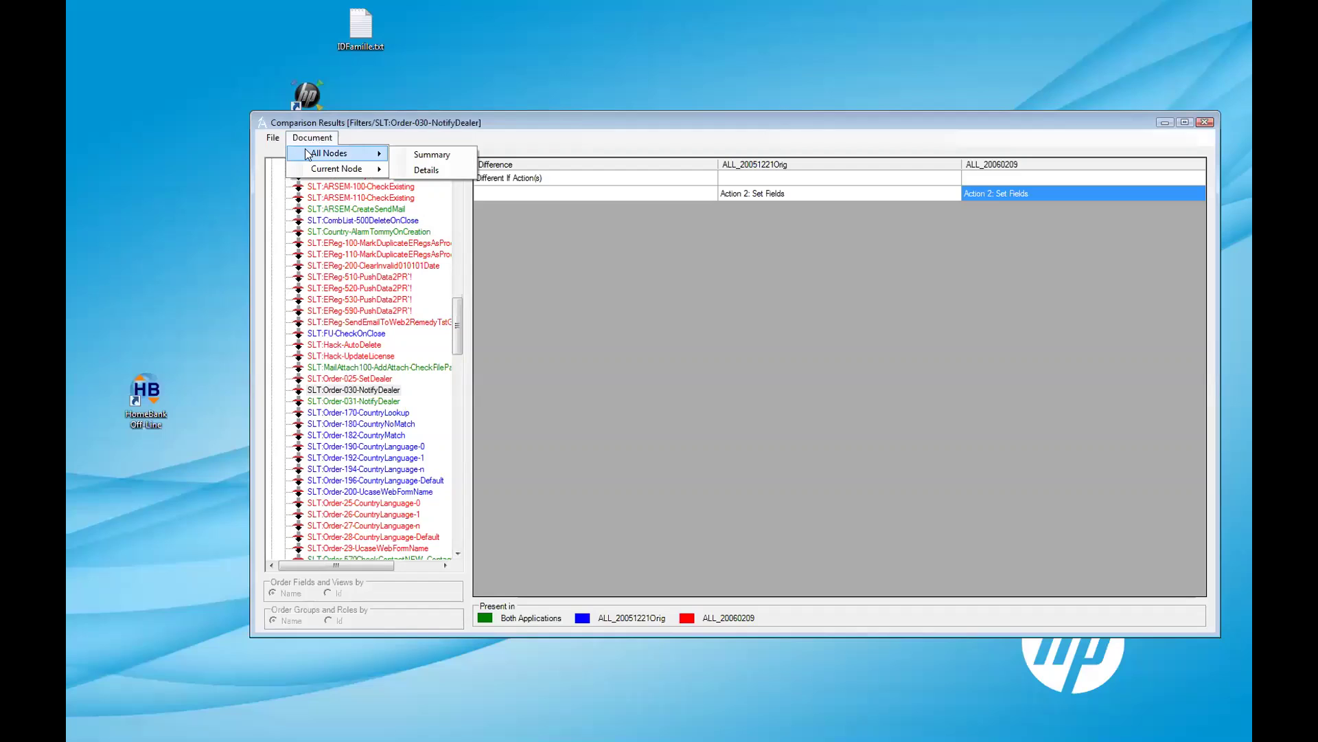
{"action": "left_click", "coordinate": [438, 172]}
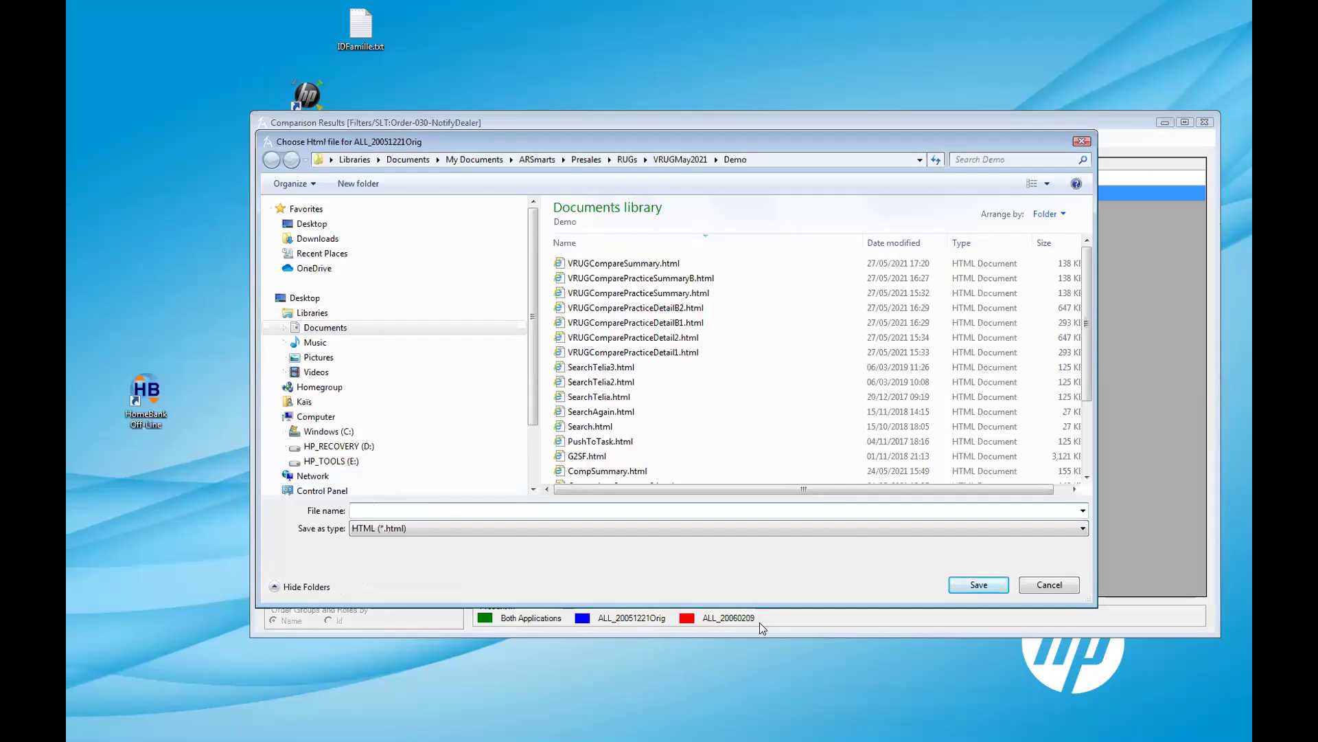
{"action": "left_click", "coordinate": [645, 352]}
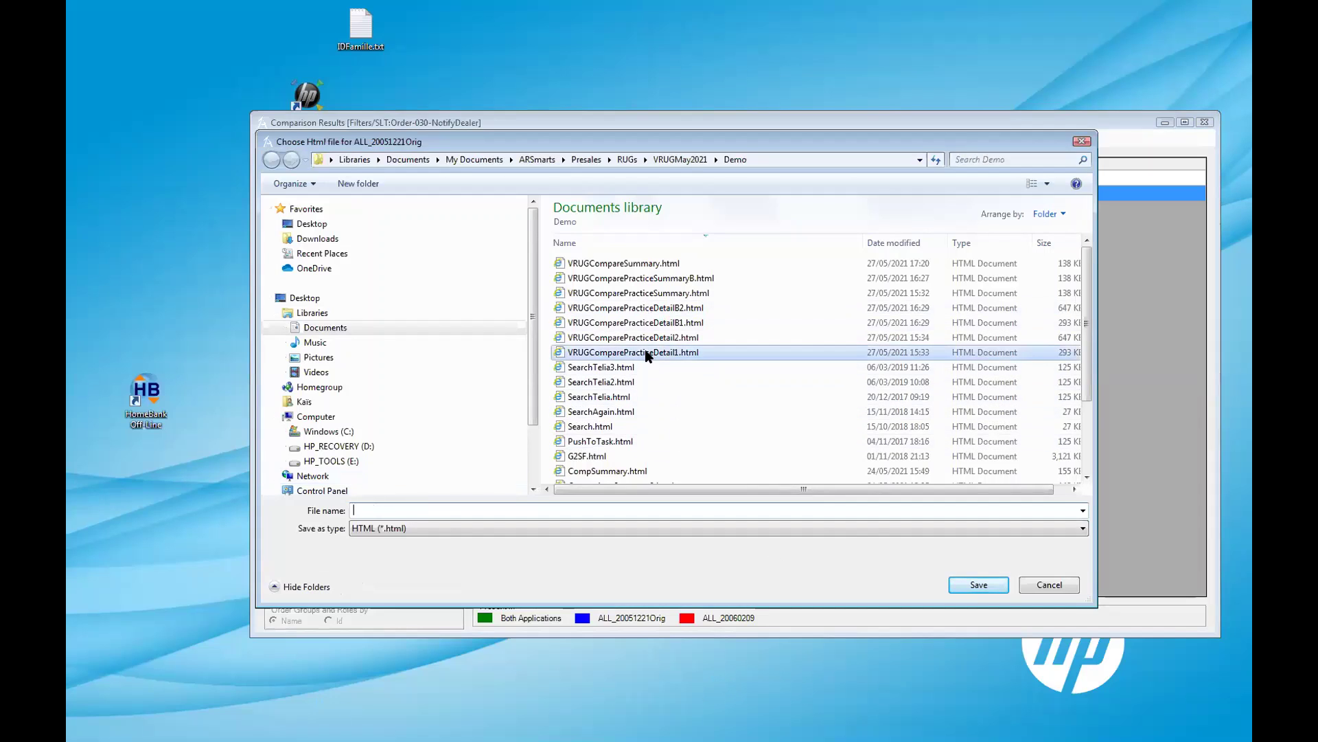
{"action": "double_click", "coordinate": [440, 510]}
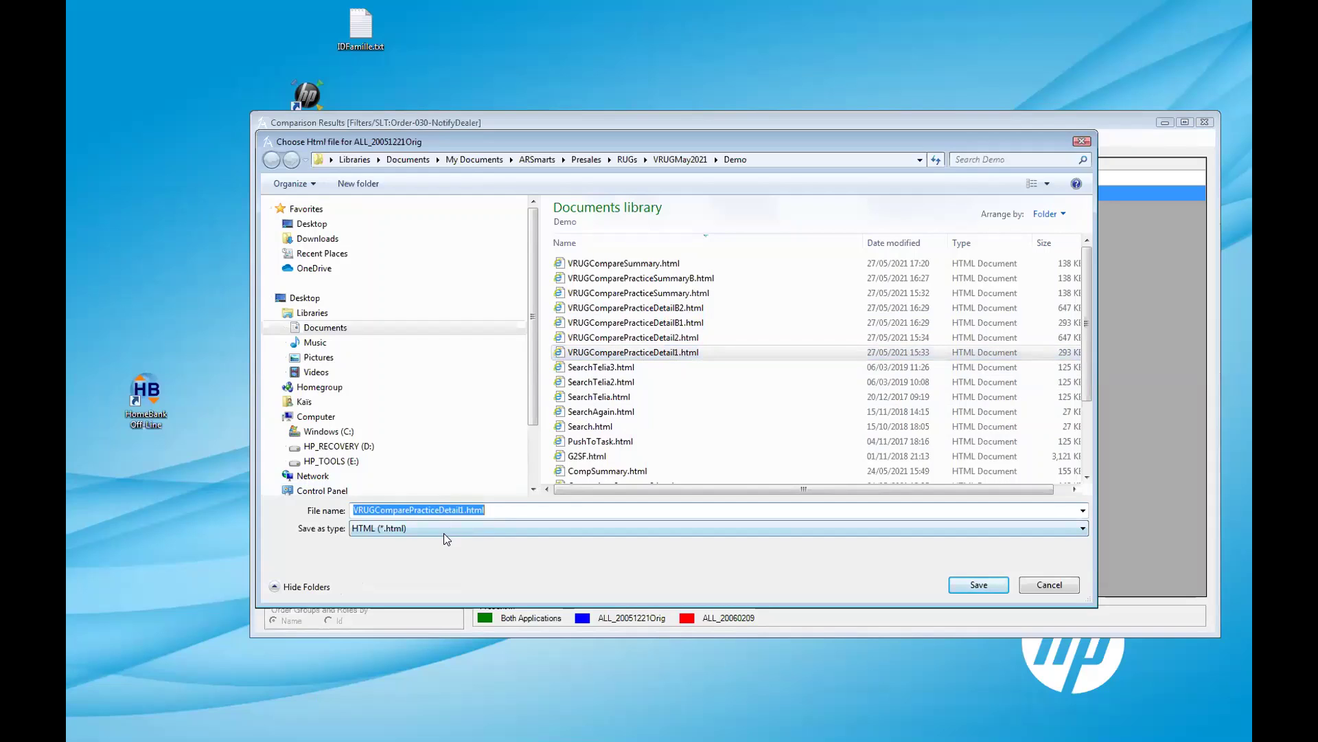
{"action": "key", "text": "End"}
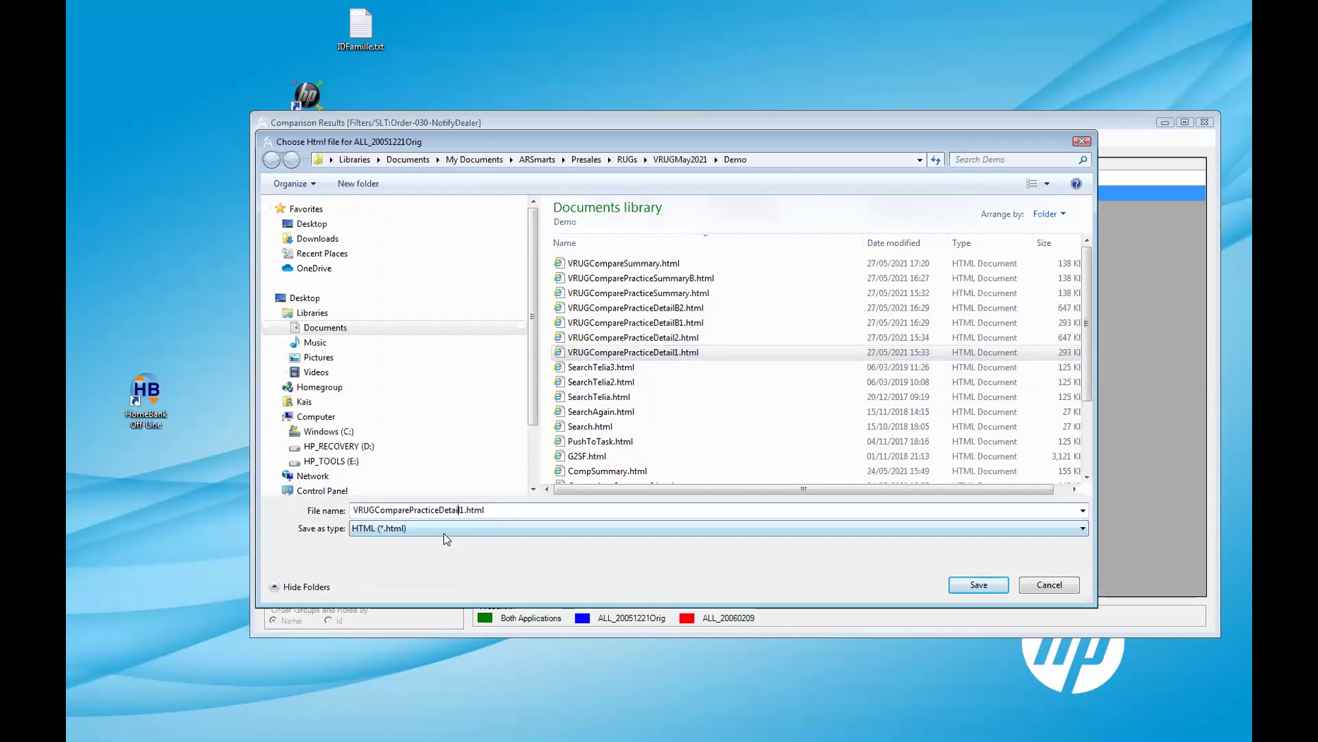
{"action": "key", "text": "Left"}
{"action": "key", "text": "BackSpace"}
{"action": "key", "text": "BackSpace"}
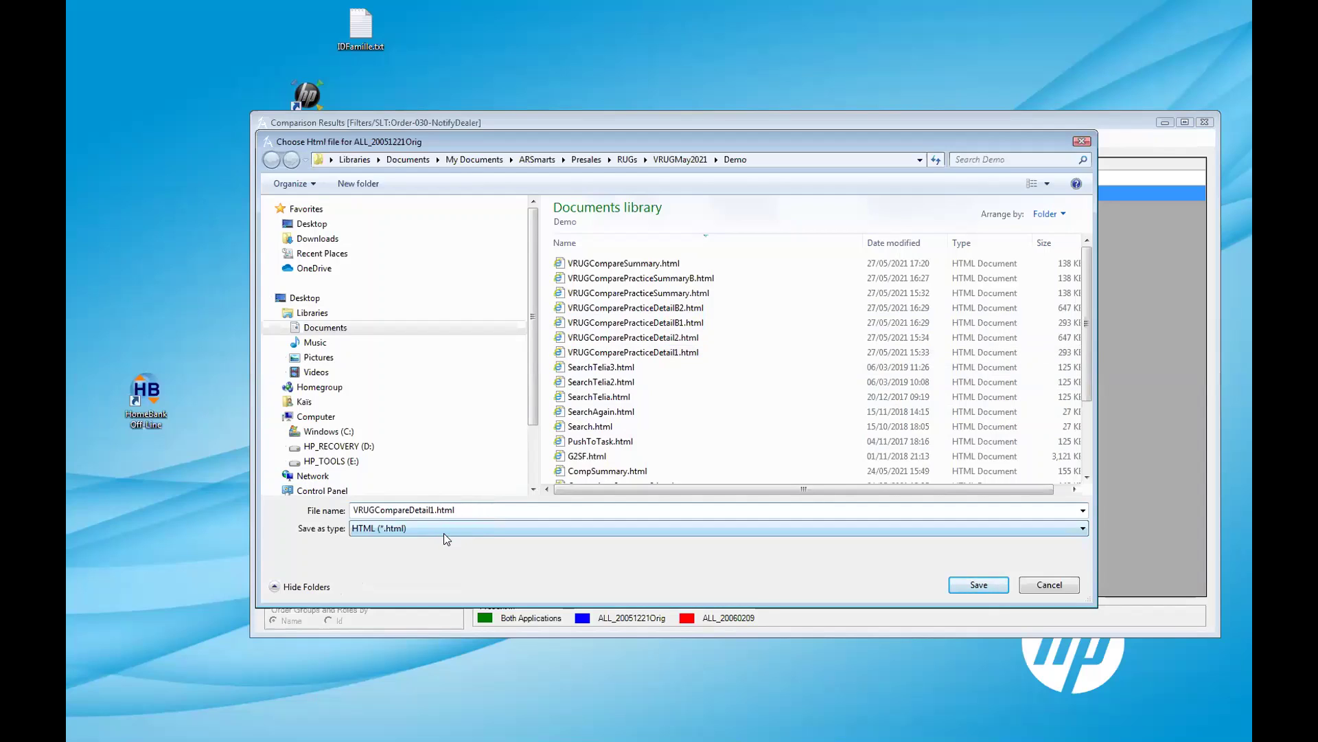
{"action": "key", "text": "Return"}
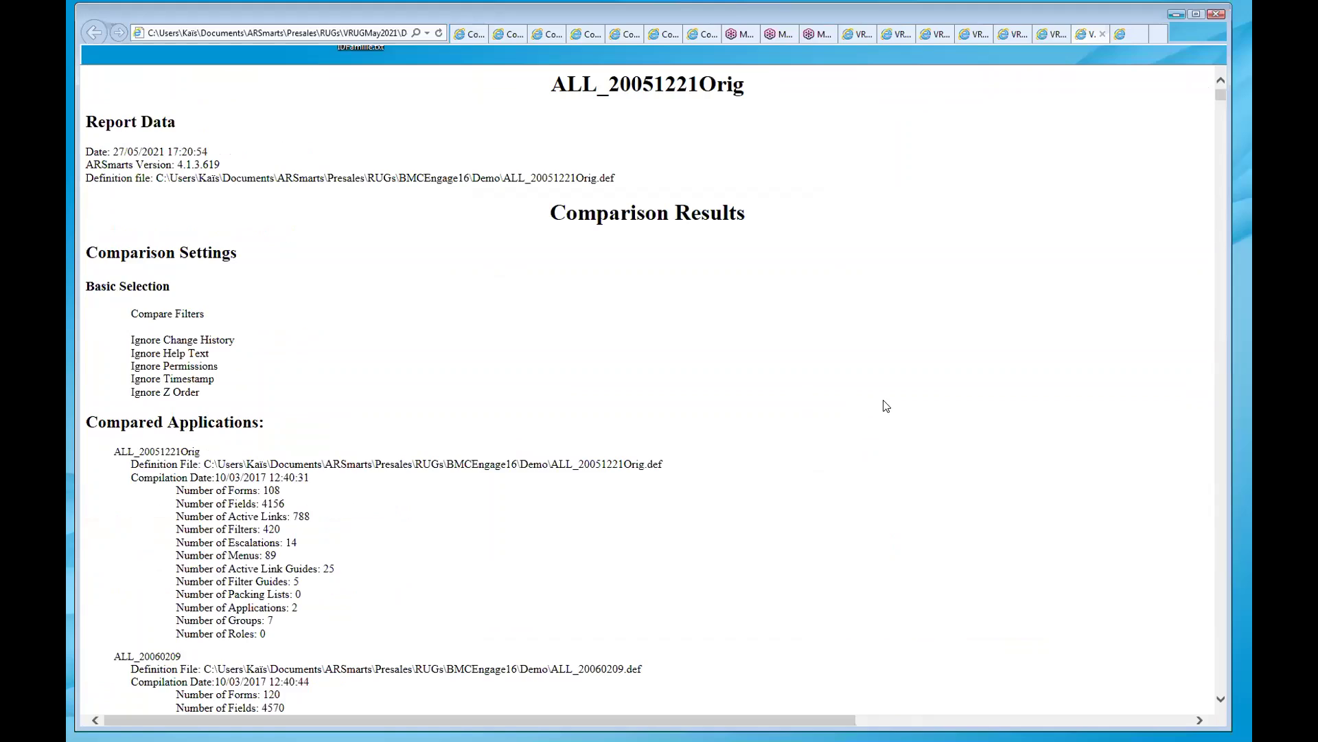
Move the opened report aside and save the detailed report for ALL_20060209 in the Demo folder as VRUGCompareDetail2.html.
{"action": "double_click", "coordinate": [1056, 14]}
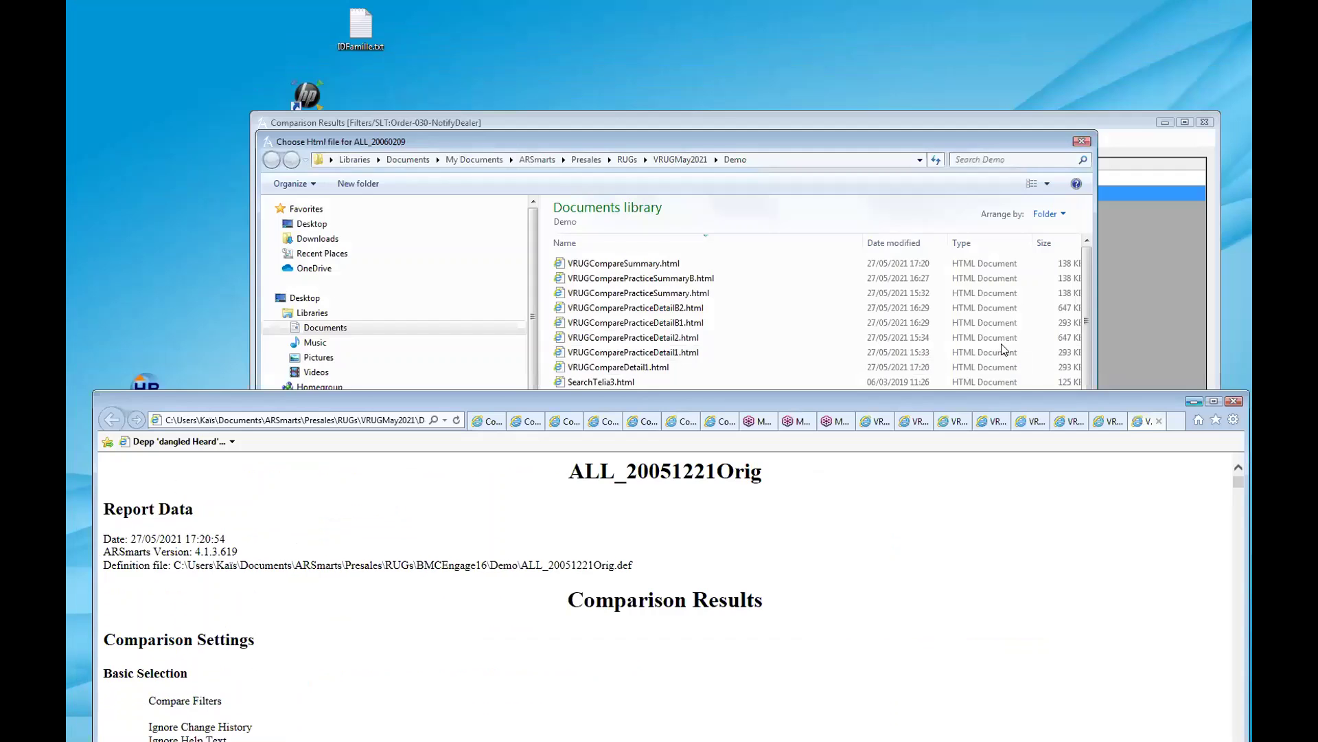
{"action": "left_click", "coordinate": [851, 131]}
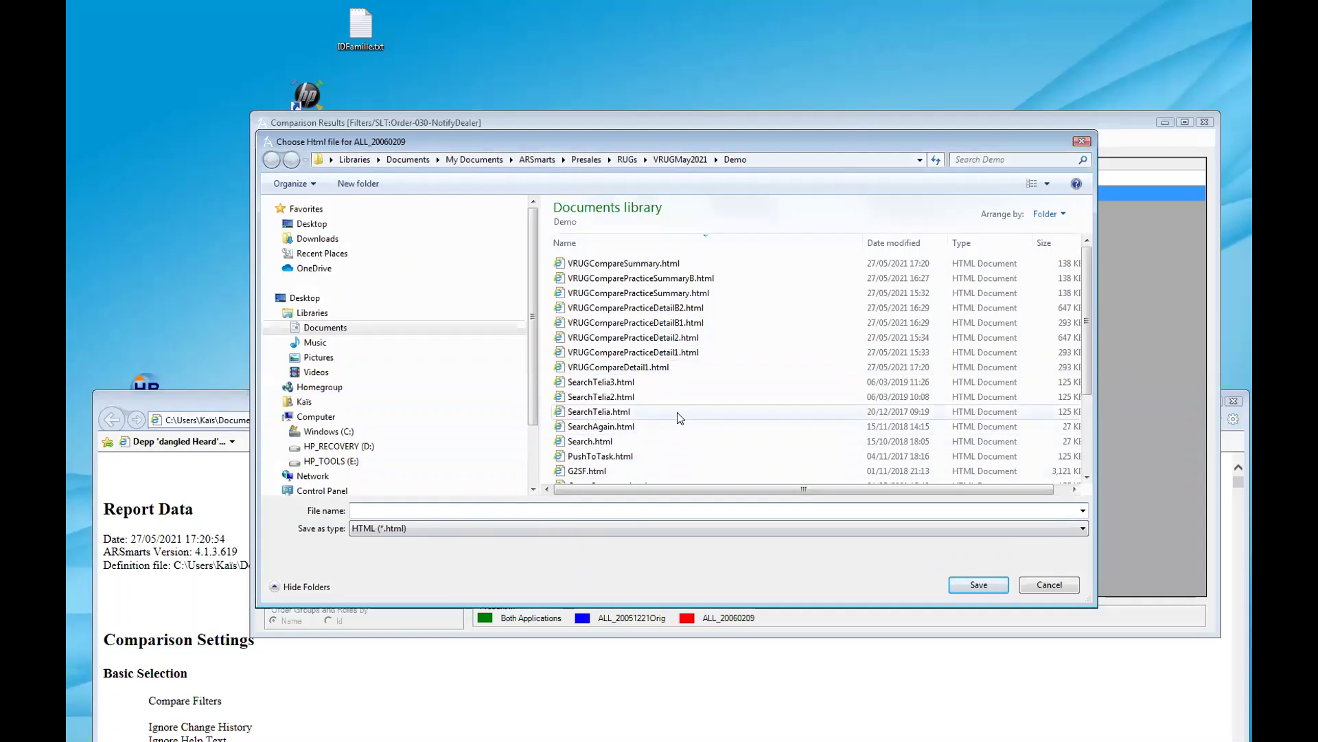
{"action": "left_click", "coordinate": [660, 338]}
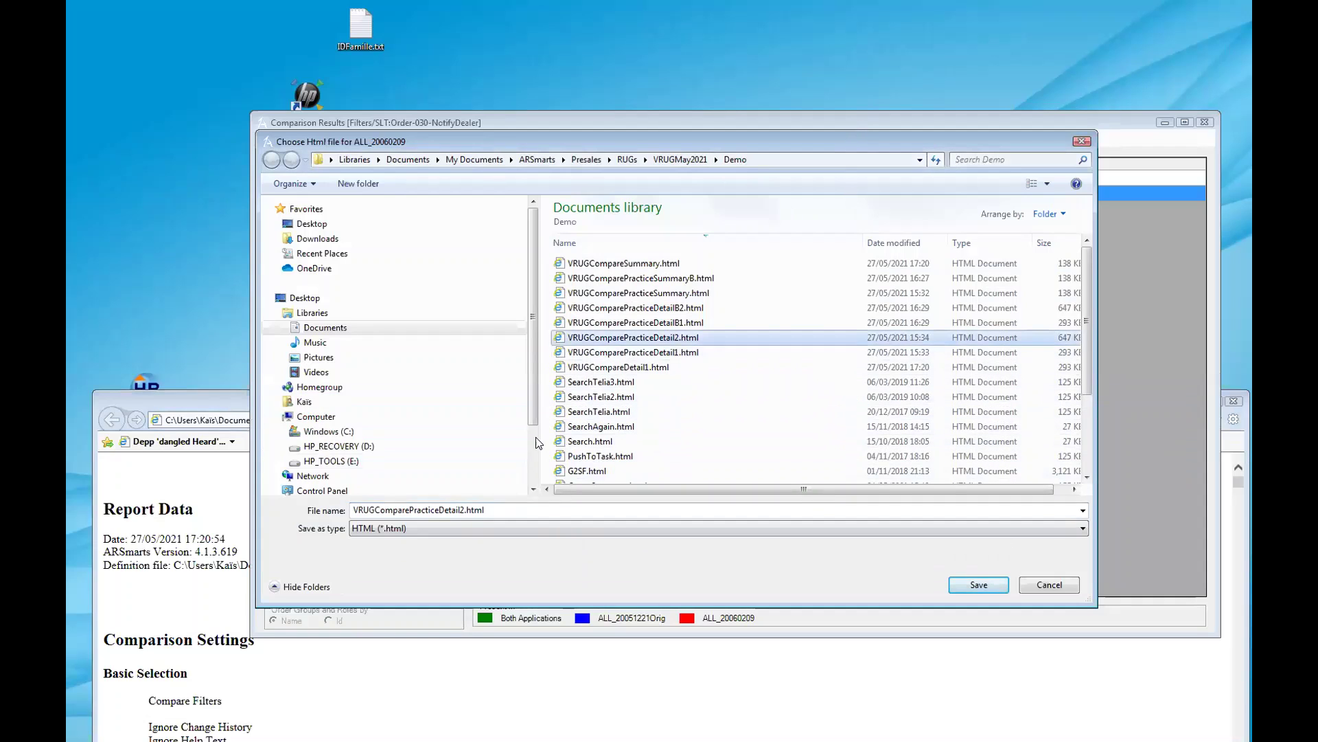
{"action": "left_click", "coordinate": [437, 509]}
{"action": "left_click", "coordinate": [439, 510]}
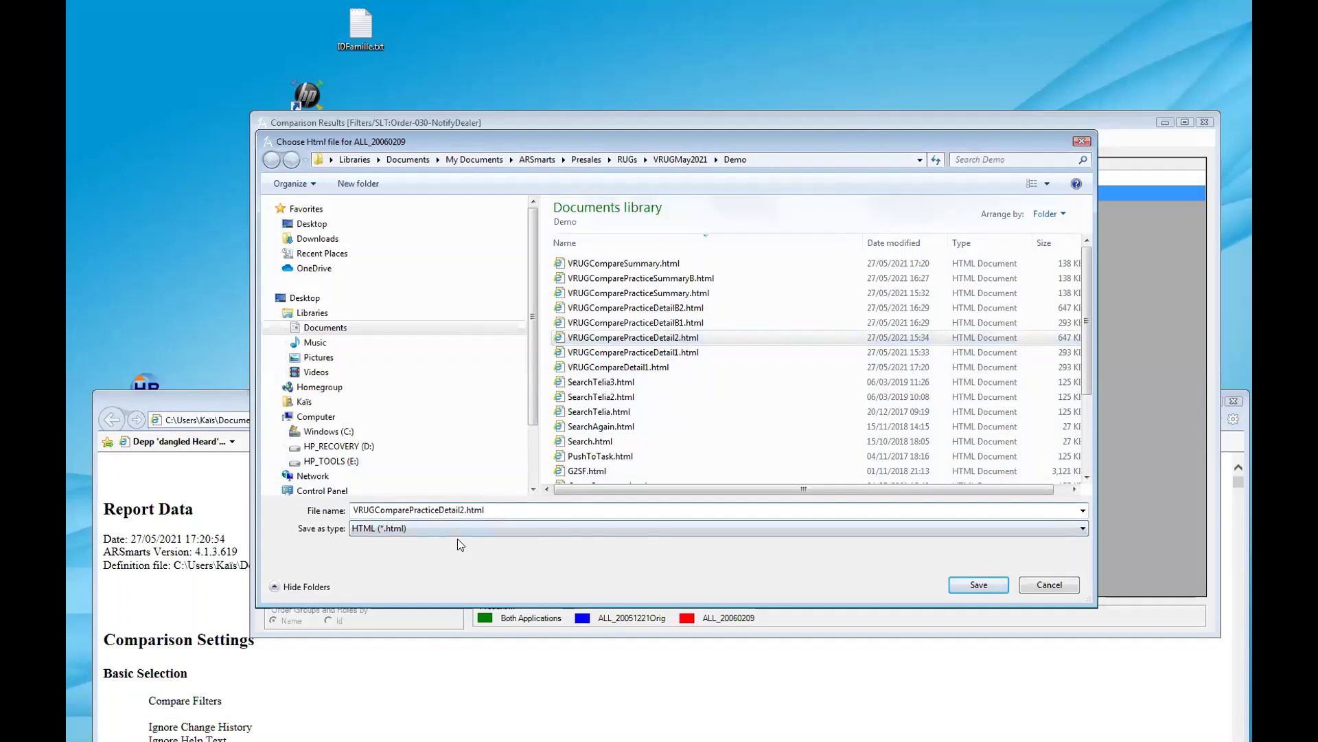
{"action": "key", "text": "BackSpace"}
{"action": "key", "text": "BackSpace"}
{"action": "key", "text": "BackSpace"}
{"action": "key", "text": "BackSpace"}
{"action": "key", "text": "BackSpace"}
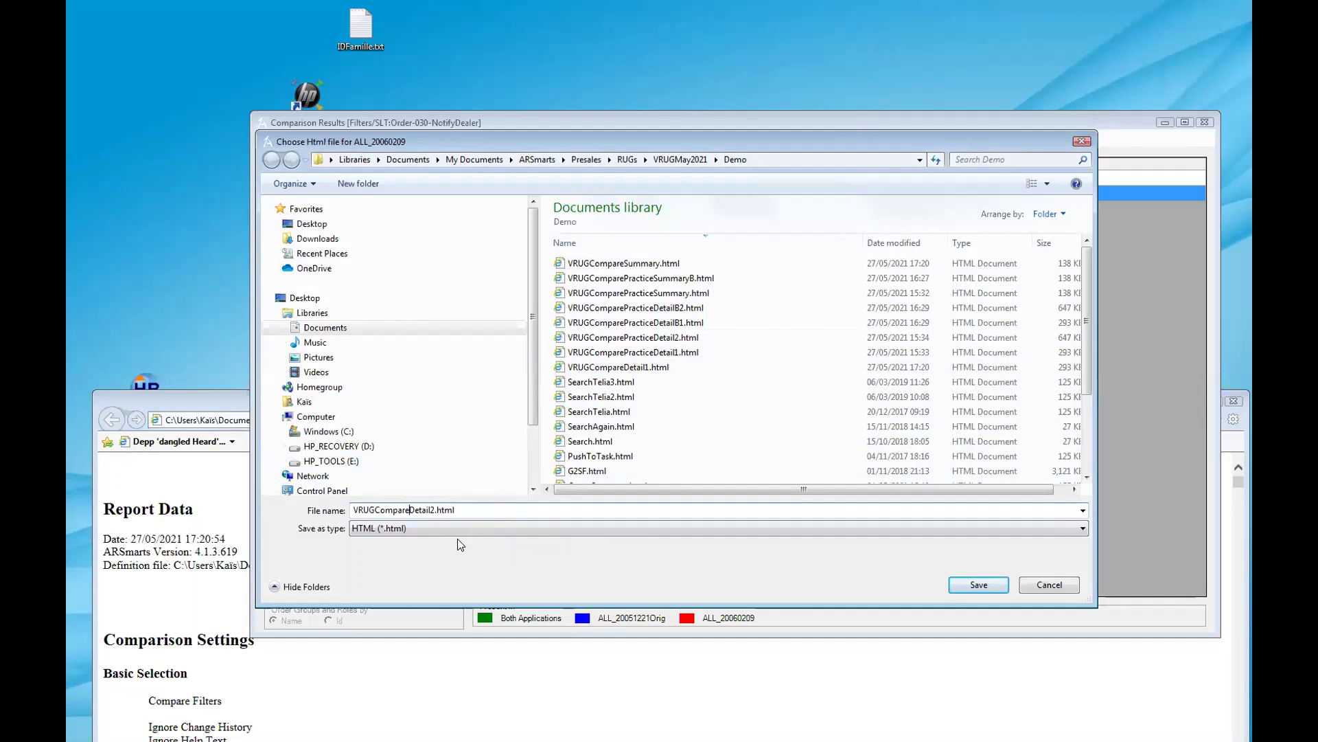
{"action": "key", "text": "Return"}
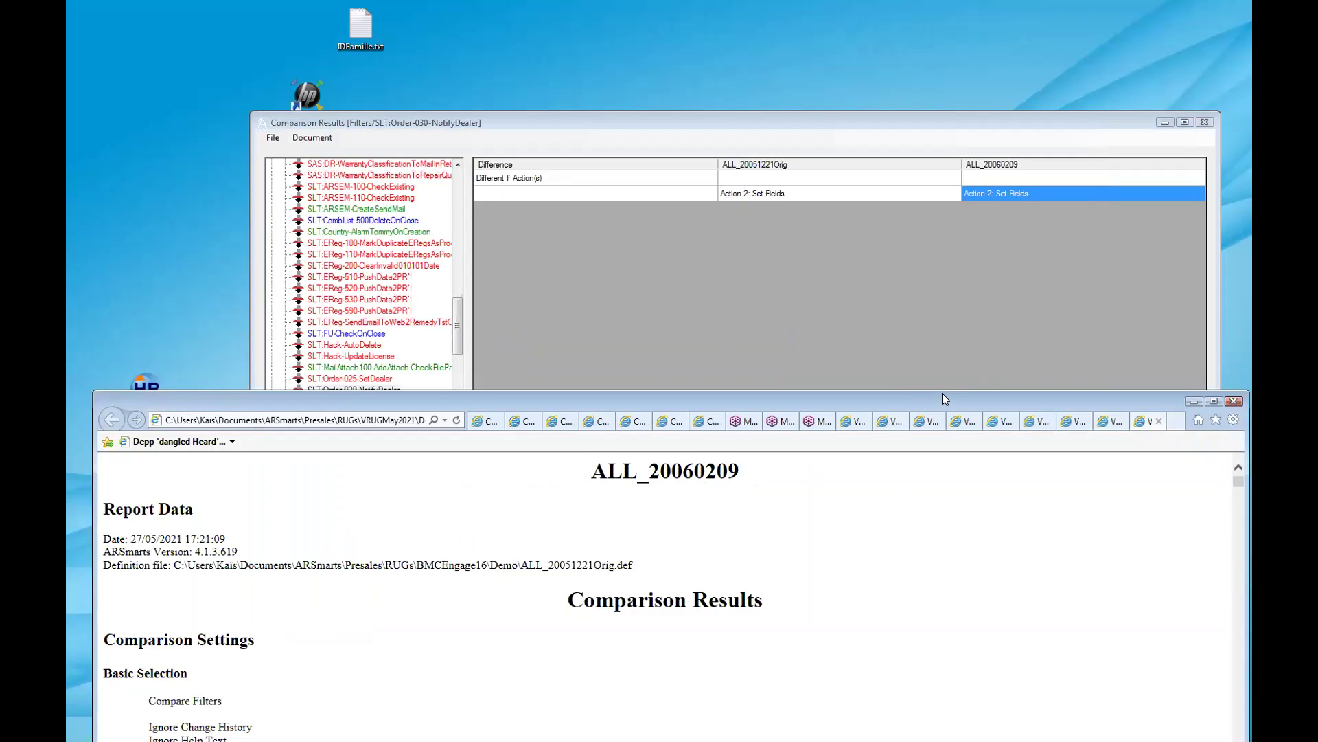
Examine the ALL_20060209 detail report down to the filters aaaTest:Pattern and AR System Email GUID Generator, and minimize the report window.
{"action": "left_click_drag", "start_coordinate": [942, 392], "coordinate": [770, 66]}
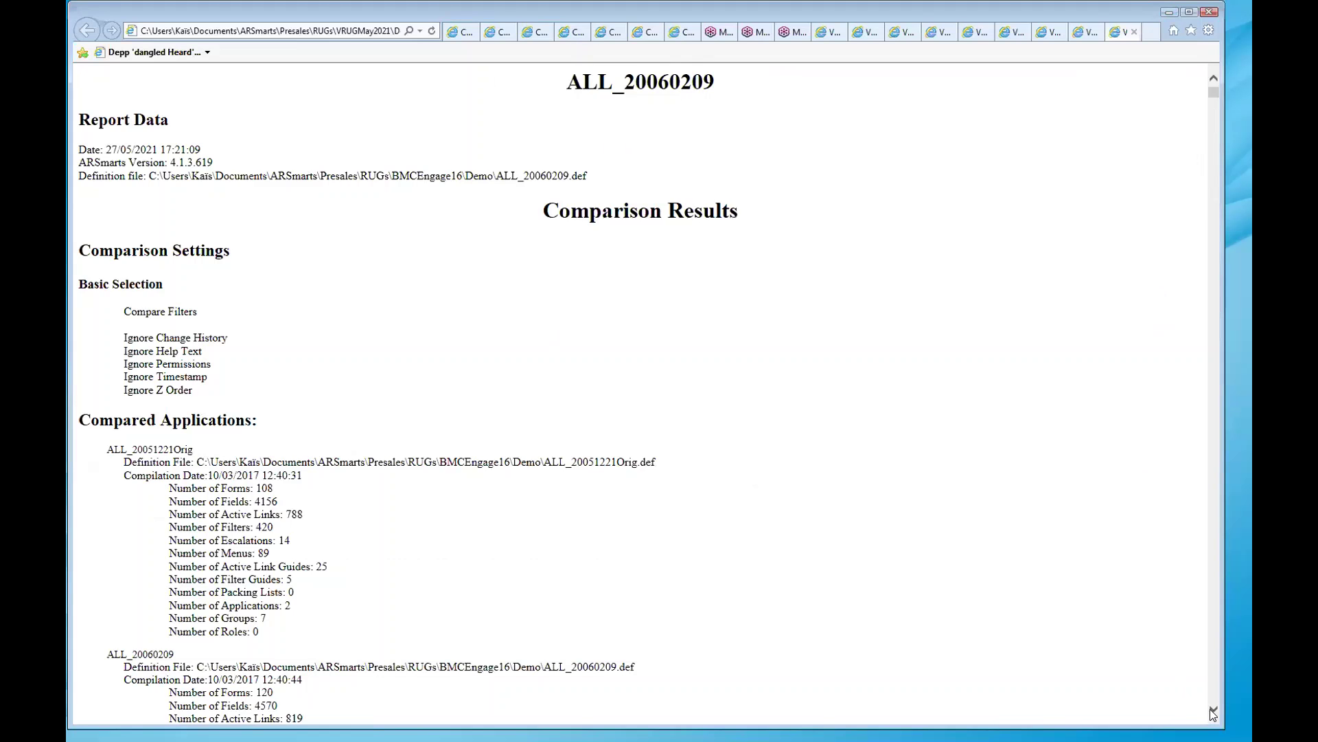
{"action": "left_click_drag", "start_coordinate": [1211, 710], "coordinate": [1211, 710]}
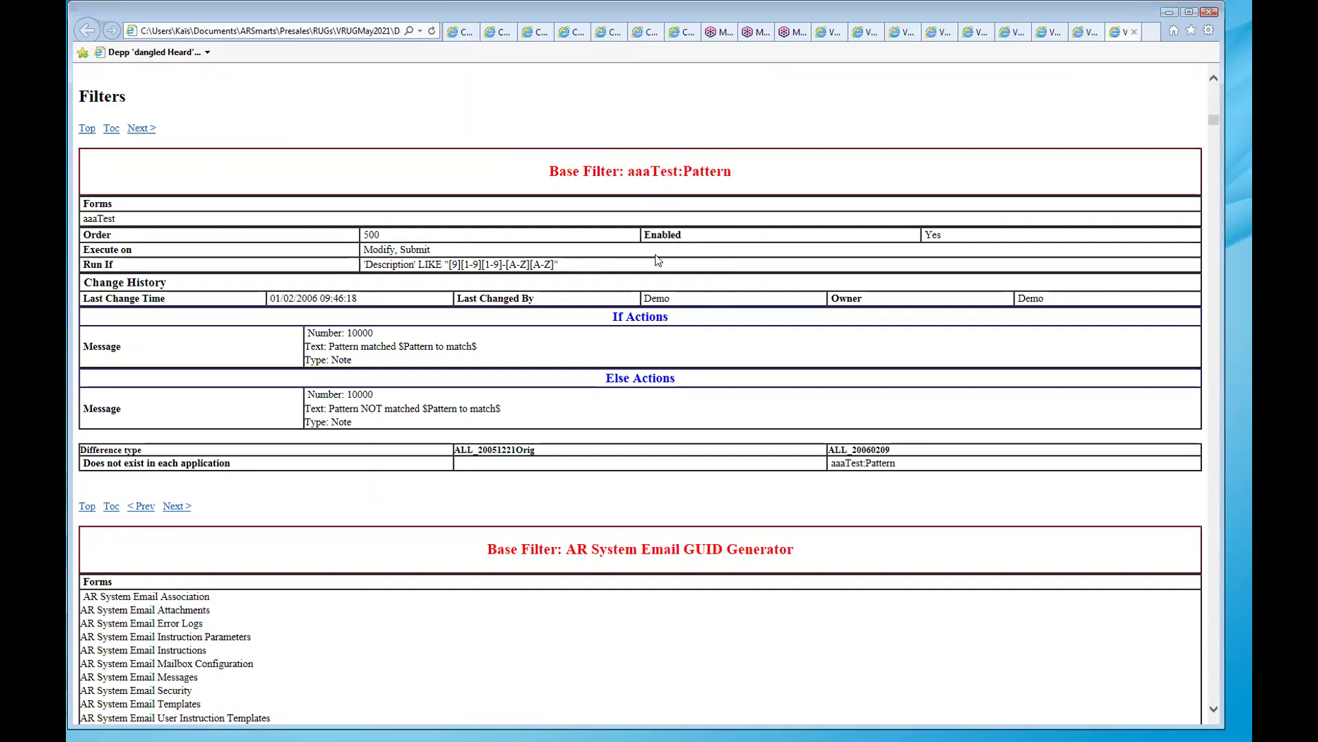
{"action": "scroll", "coordinate": [658, 315], "scroll_direction": "down", "scroll_amount": 5}
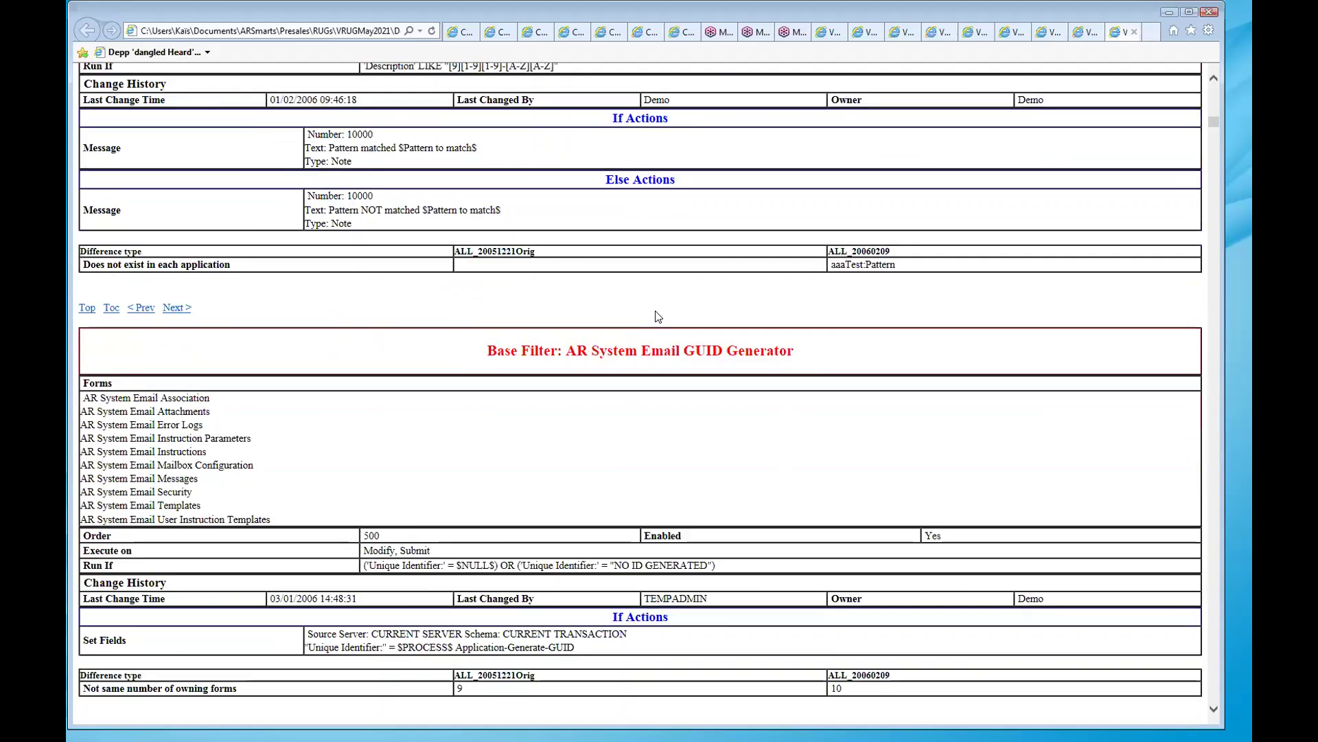
{"action": "scroll", "coordinate": [658, 316], "scroll_direction": "down", "scroll_amount": 1}
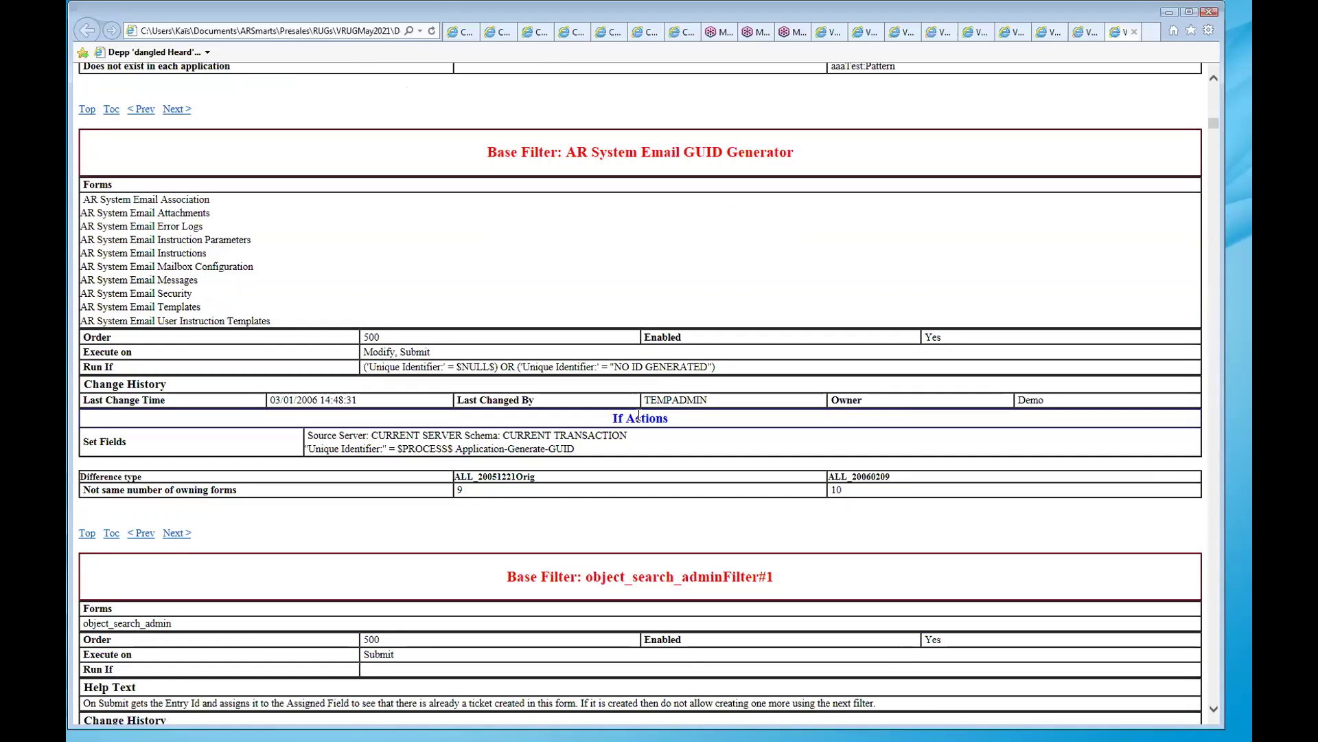
{"action": "left_click", "coordinate": [1168, 13]}
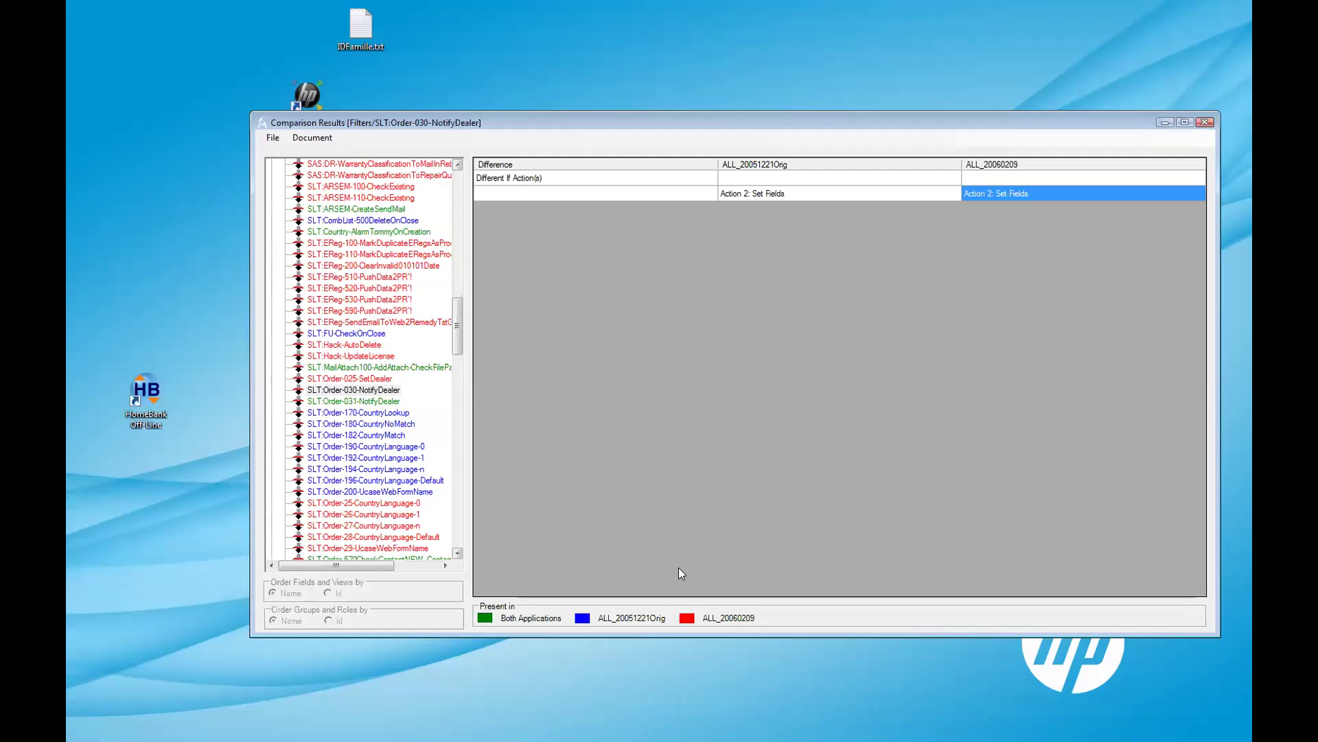
Close the comparison results and set up a new comparison of the applications ALL_20051221Orig and ALL_20060209.
{"action": "left_click", "coordinate": [1205, 121]}
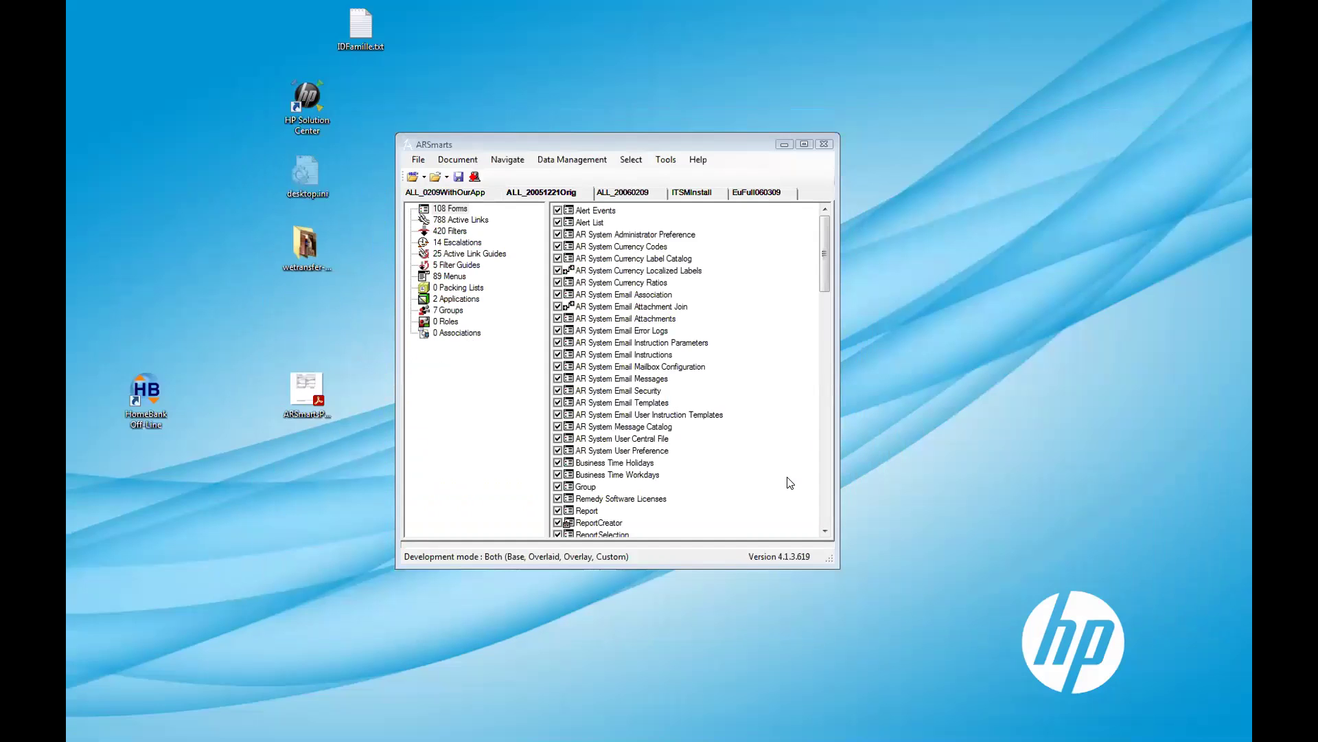
{"action": "left_click", "coordinate": [506, 160]}
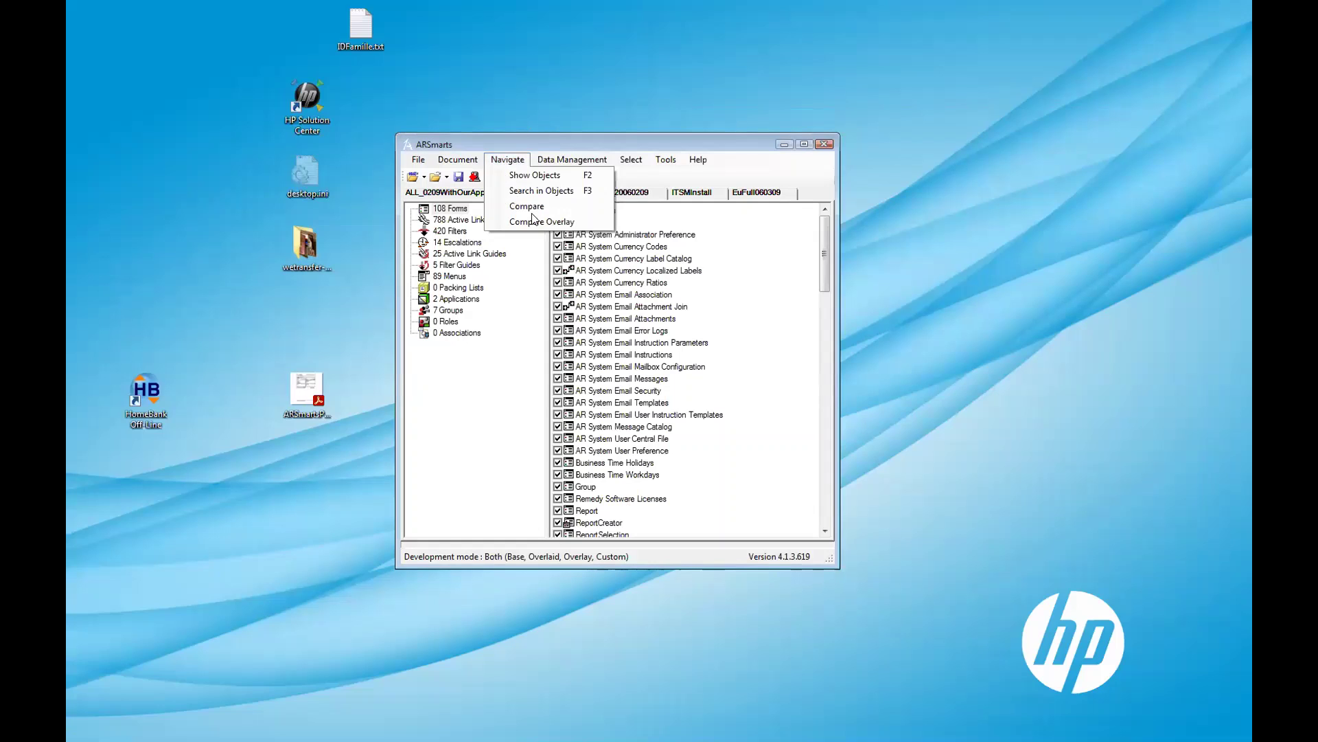
{"action": "left_click", "coordinate": [533, 206]}
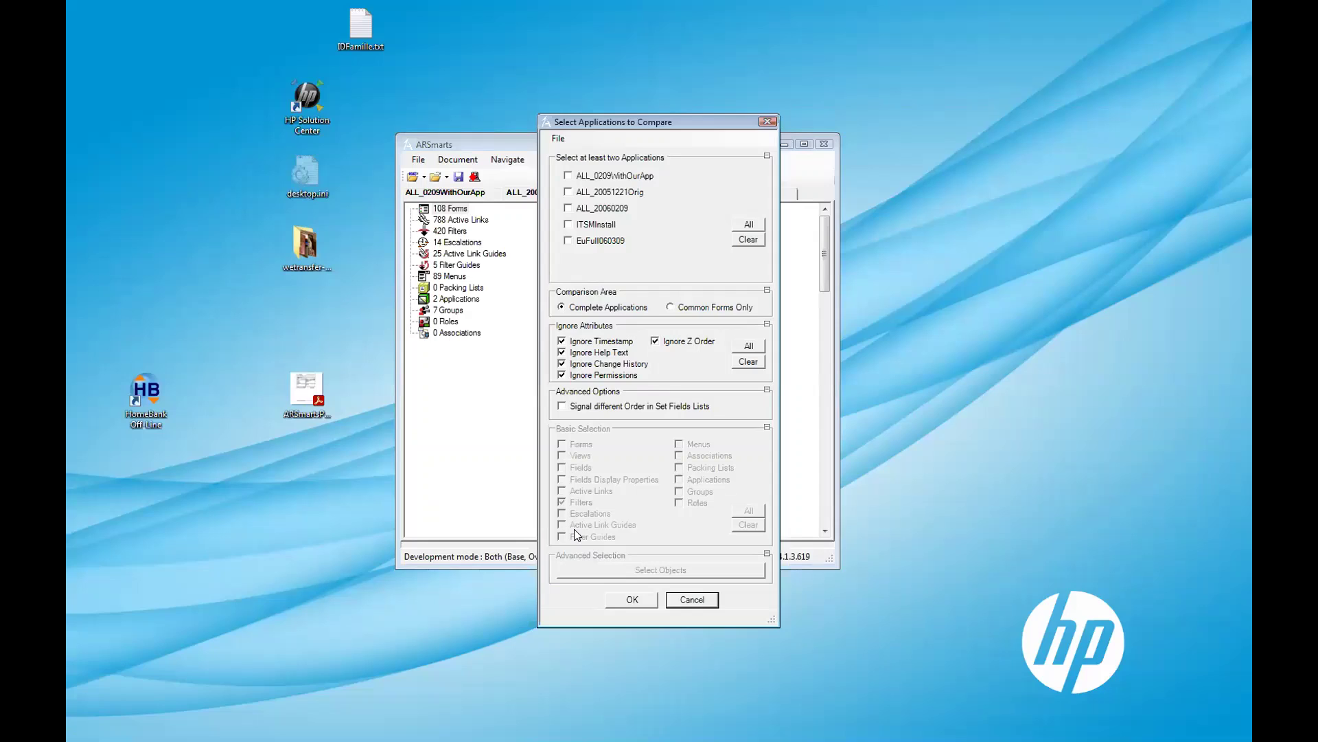
{"action": "left_click", "coordinate": [603, 192]}
{"action": "left_click", "coordinate": [602, 208]}
{"action": "left_click_drag", "start_coordinate": [665, 128], "coordinate": [850, 110]}
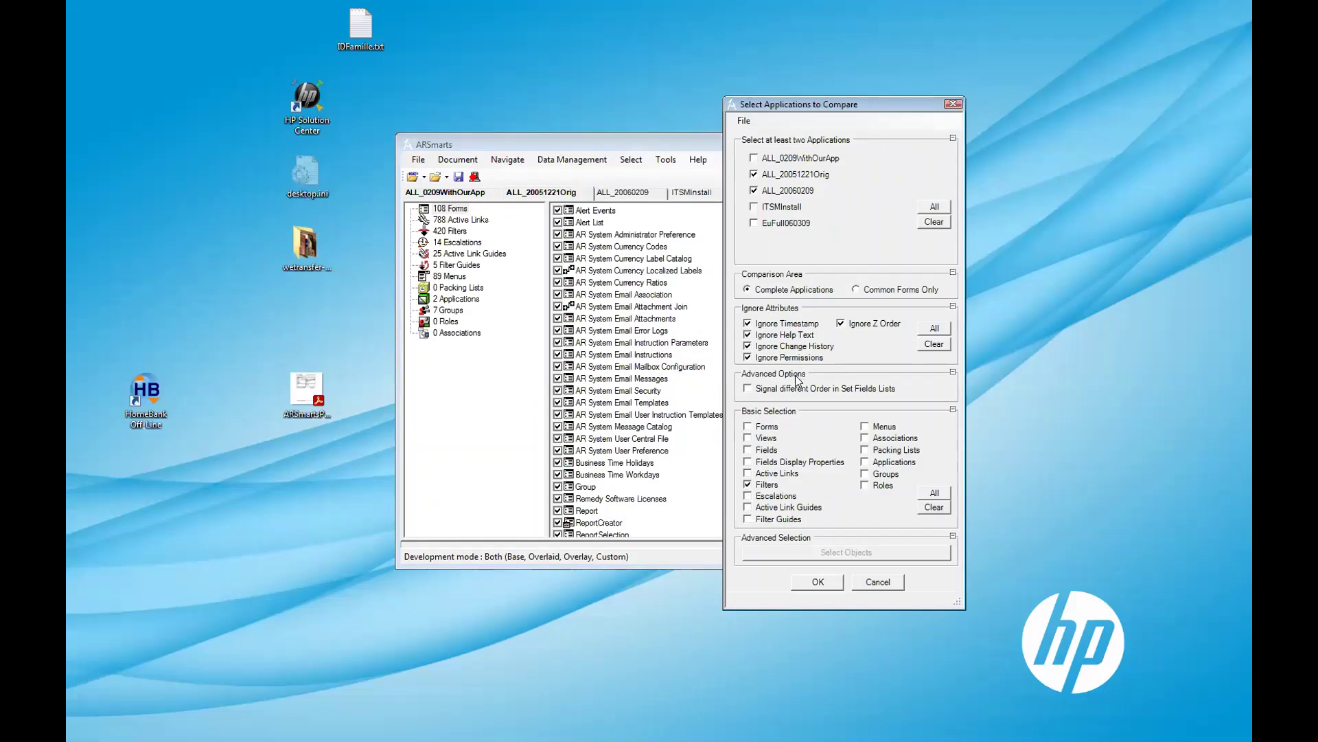
Clear Filters from the basic selection and use advanced selection to pick filters whose To Form contains "SendMail".
{"action": "left_click", "coordinate": [774, 485]}
{"action": "left_click", "coordinate": [831, 553]}
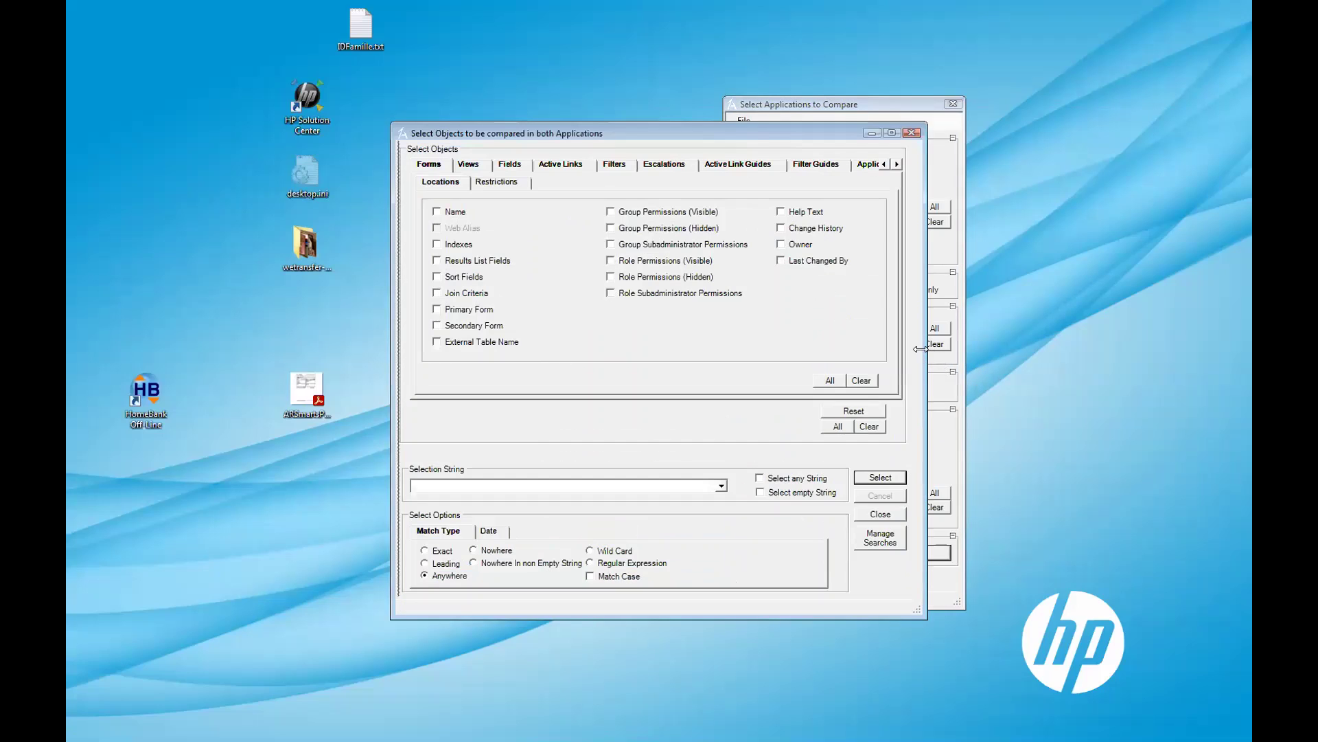
{"action": "left_click_drag", "start_coordinate": [921, 348], "coordinate": [1139, 357]}
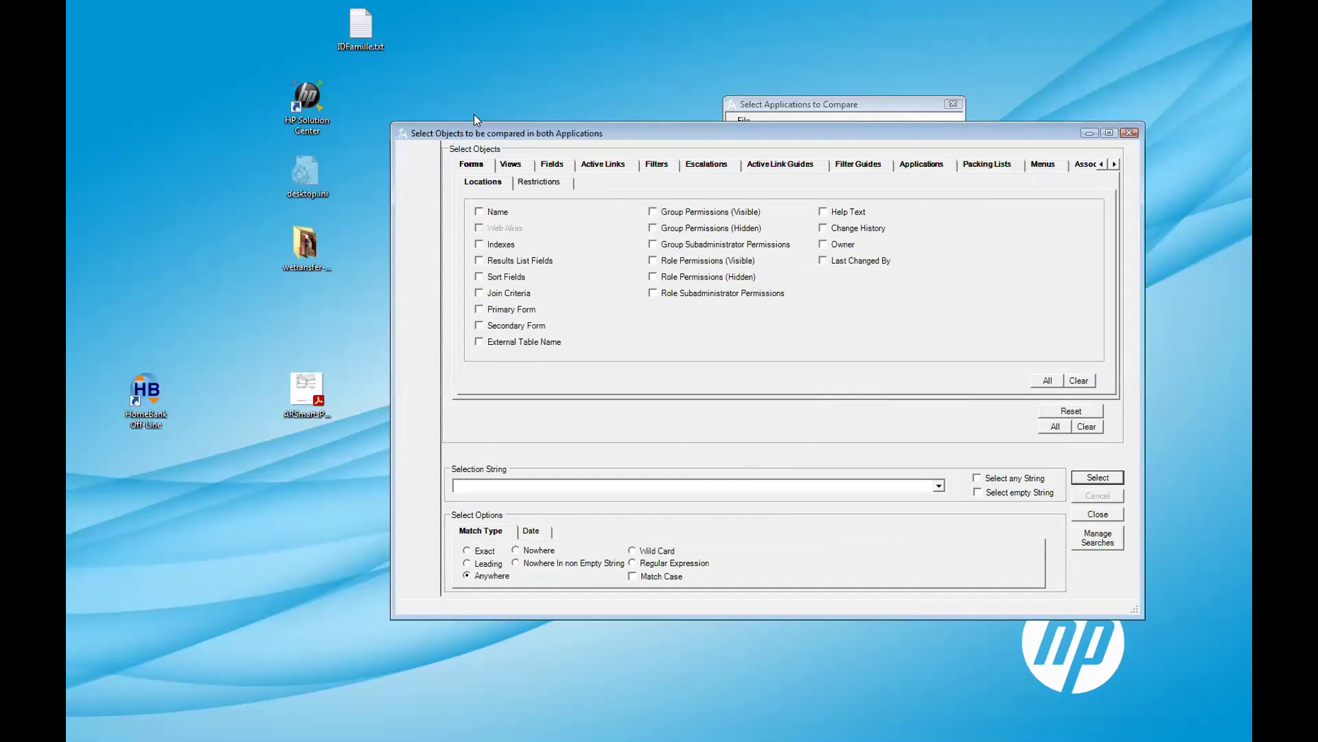
{"action": "left_click", "coordinate": [661, 165]}
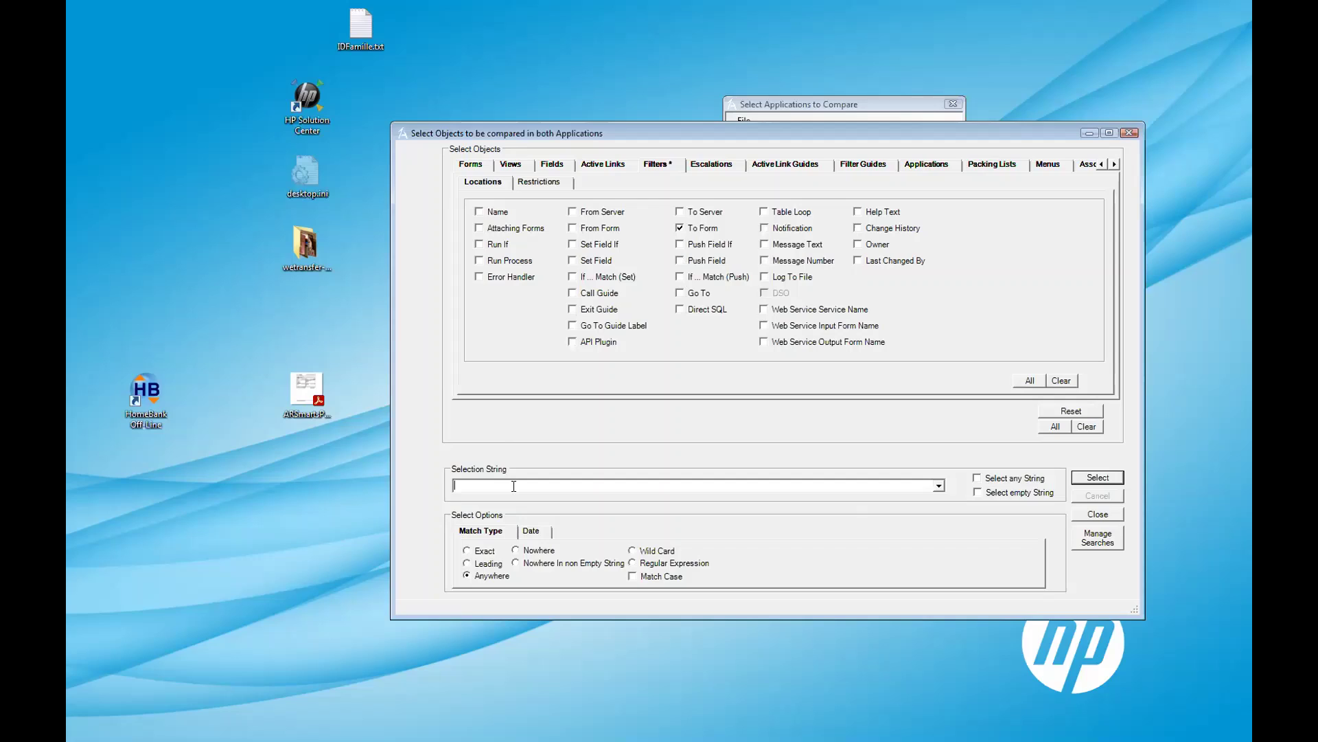
{"action": "type", "text": "SendMail"}
{"action": "left_click", "coordinate": [1092, 480]}
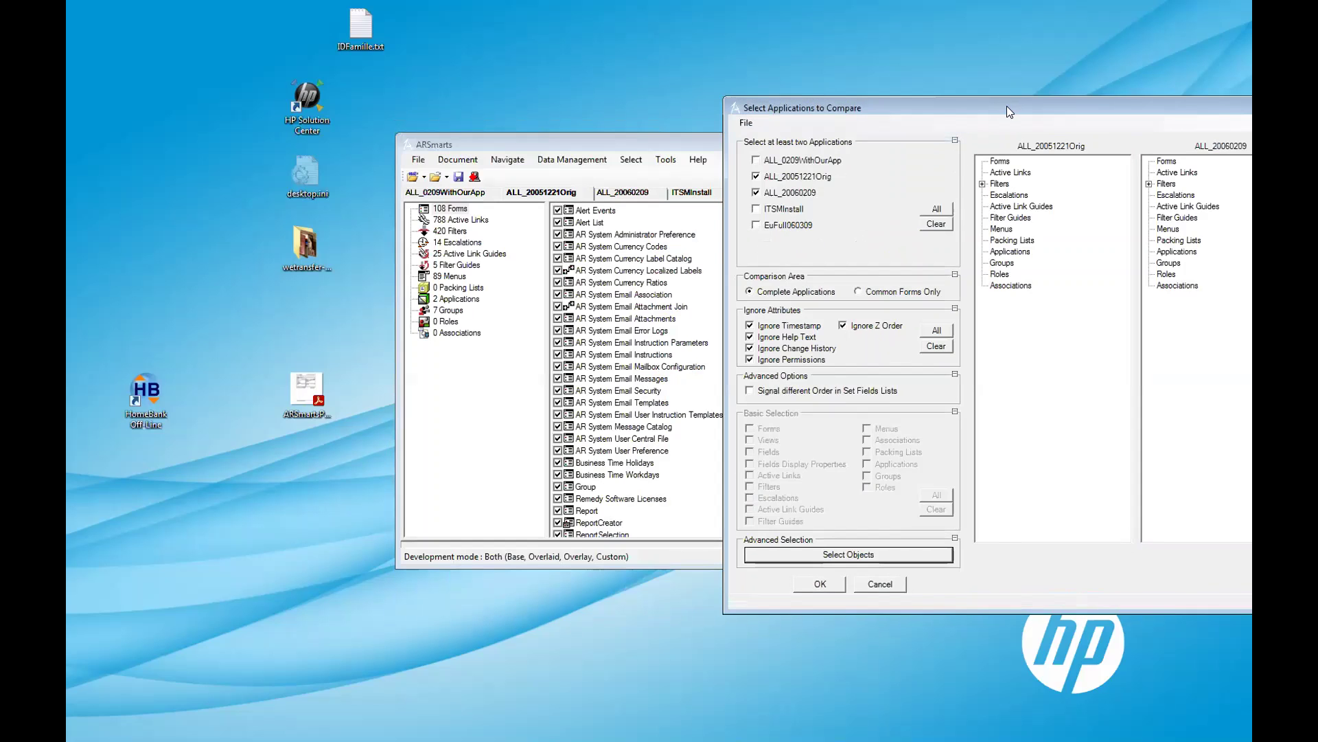
Expand the selected filters of both applications to review them, and run the comparison.
{"action": "left_click_drag", "start_coordinate": [1006, 105], "coordinate": [768, 107]}
{"action": "left_click", "coordinate": [744, 185]}
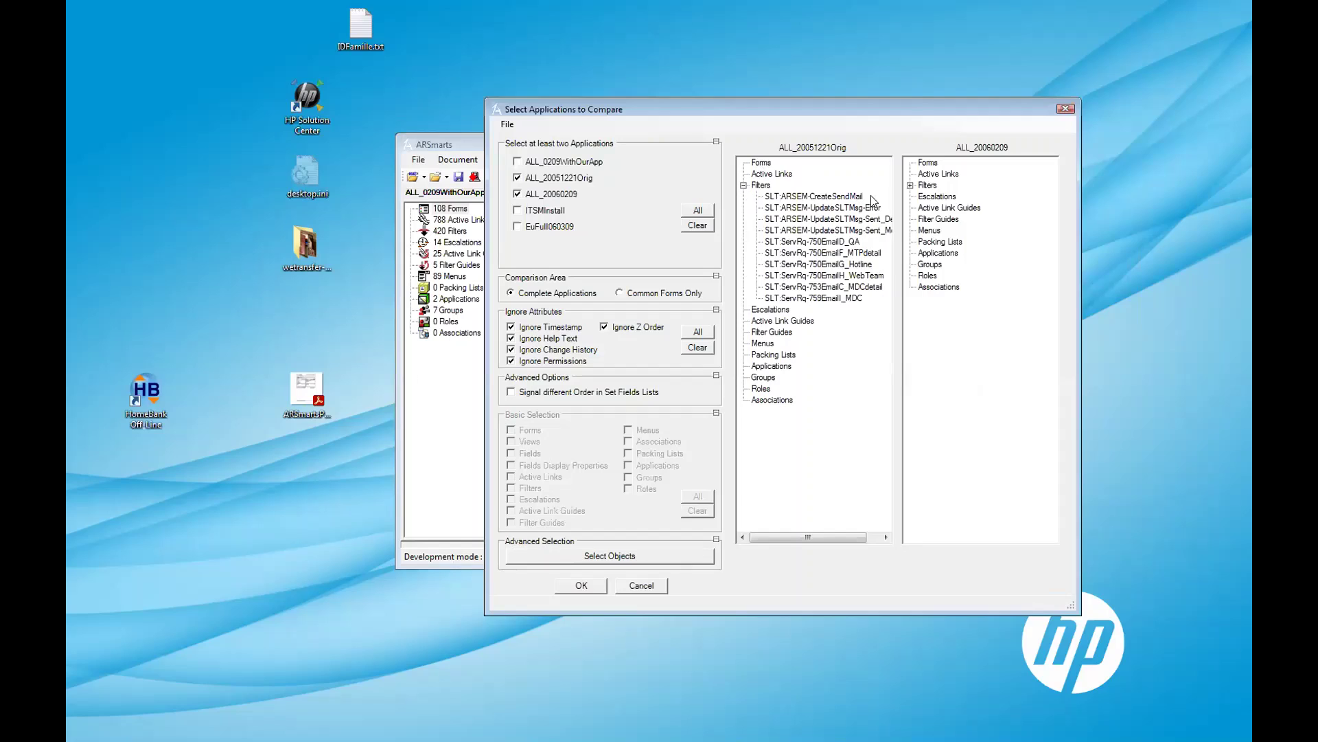
{"action": "left_click", "coordinate": [910, 185]}
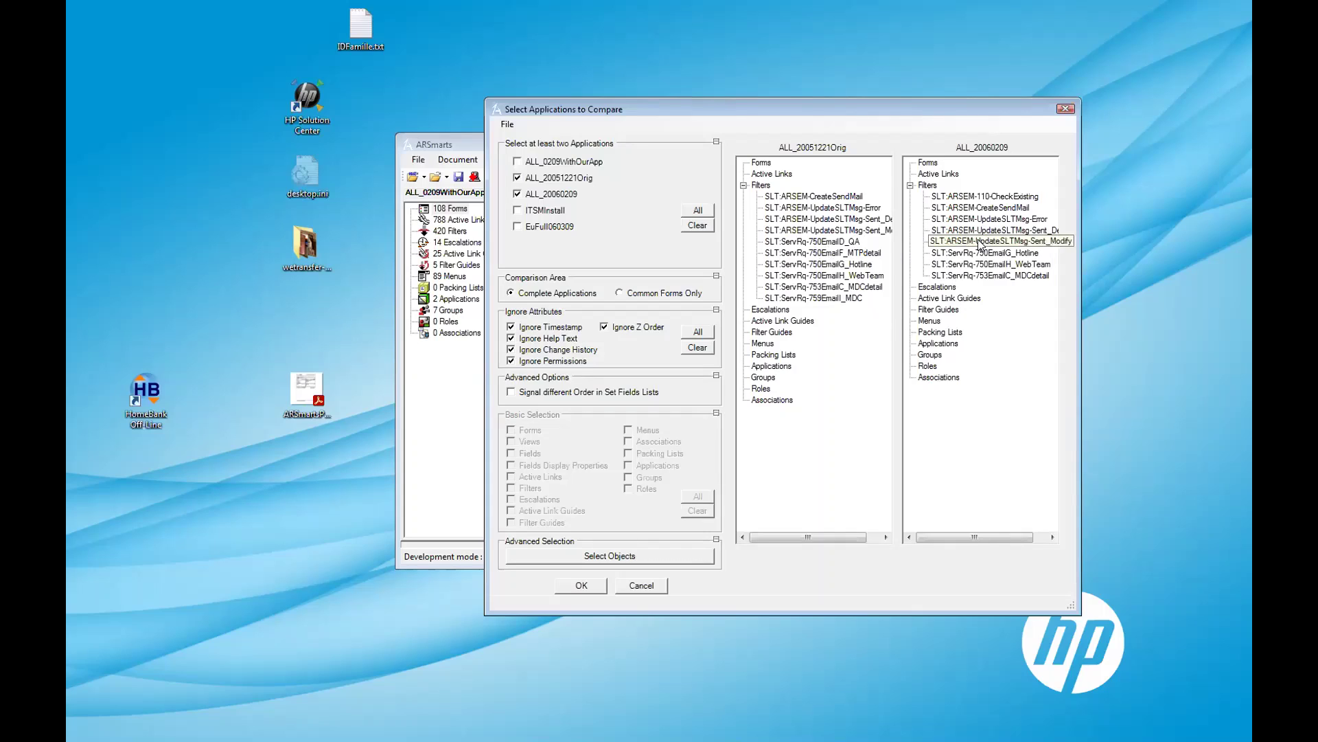
{"action": "left_click", "coordinate": [581, 585]}
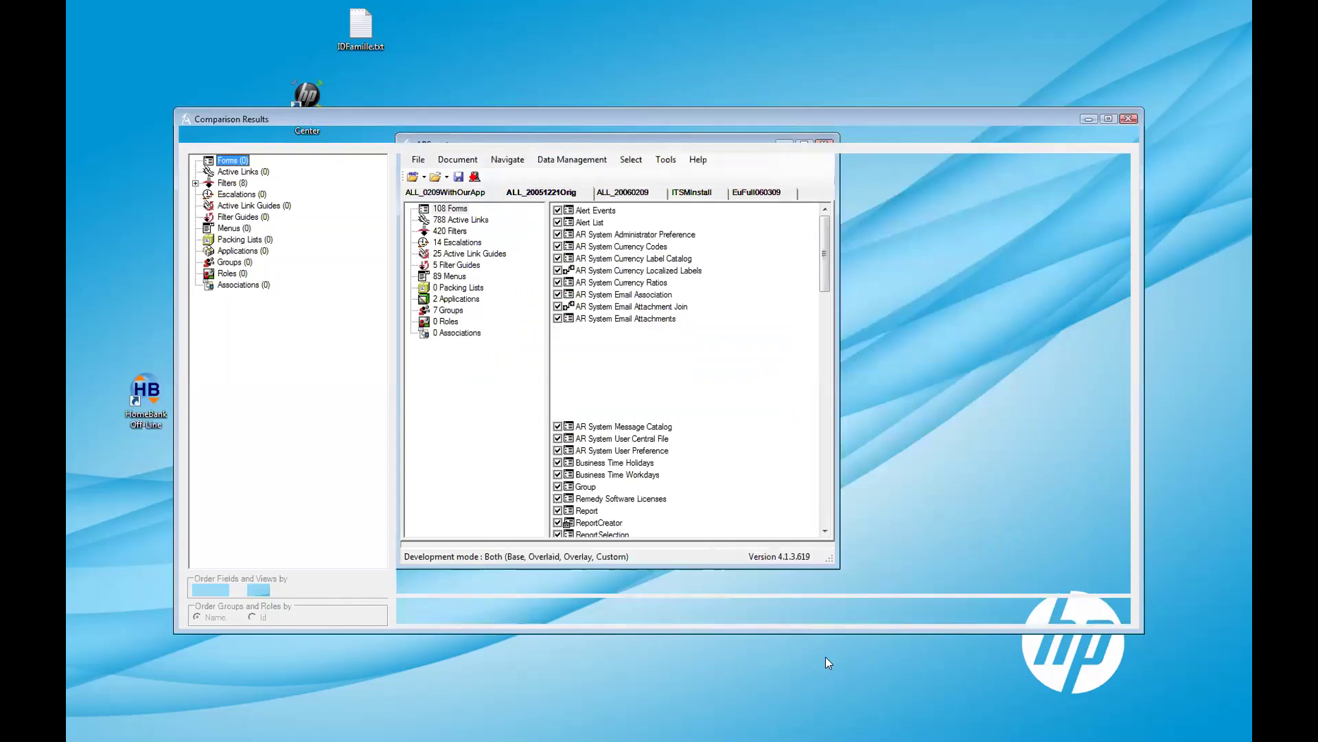
Expand the filter differences and inspect SLT:ARSEM-110-CheckExisting, SLT:ServRq-750EmailD_QA and SLT:ARSEM-CreateSendMail.
{"action": "left_click", "coordinate": [196, 183]}
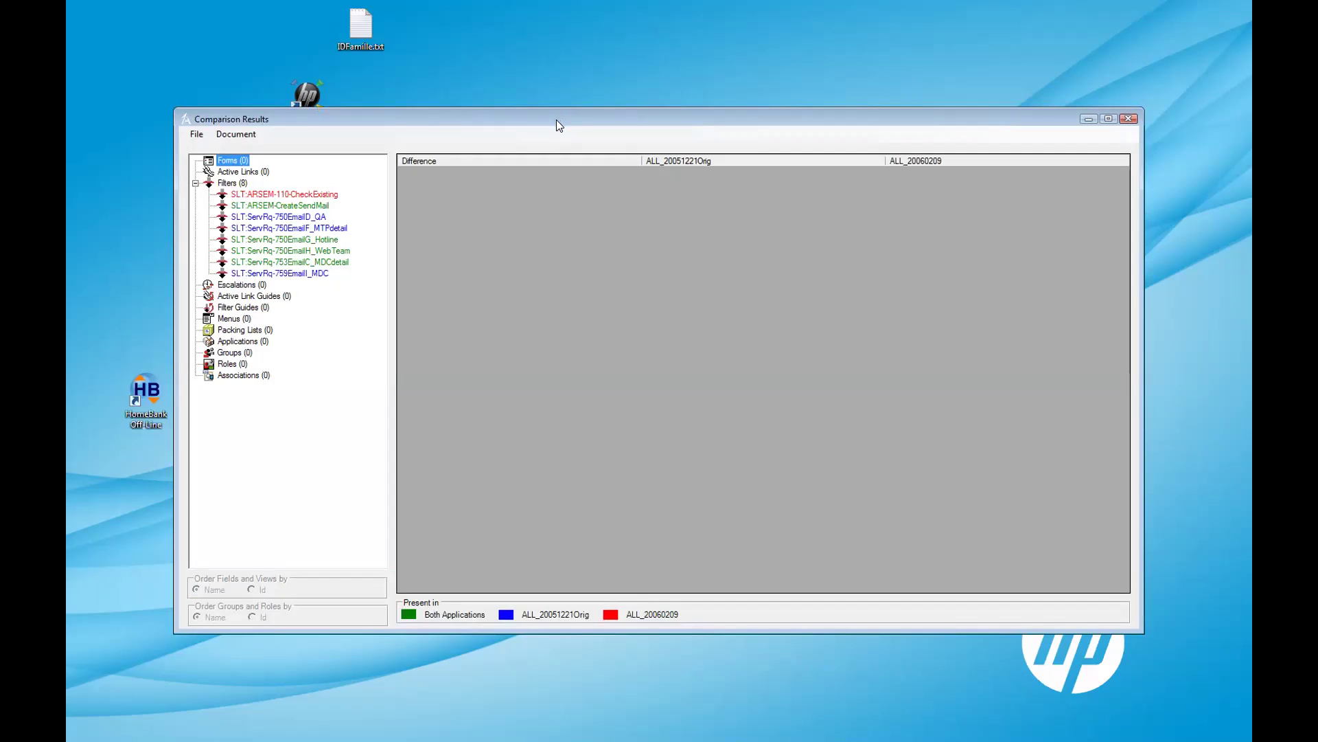
{"action": "left_click_drag", "start_coordinate": [557, 125], "coordinate": [626, 95]}
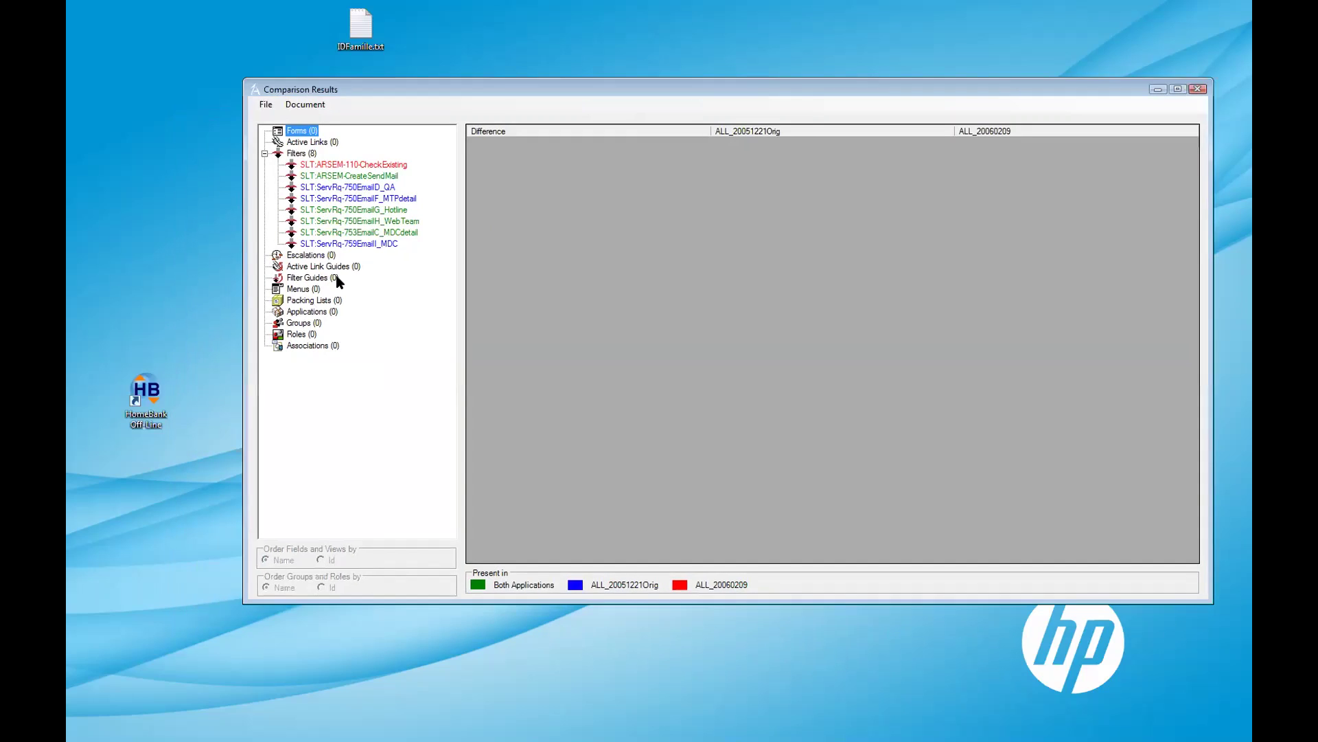
{"action": "left_click", "coordinate": [375, 165]}
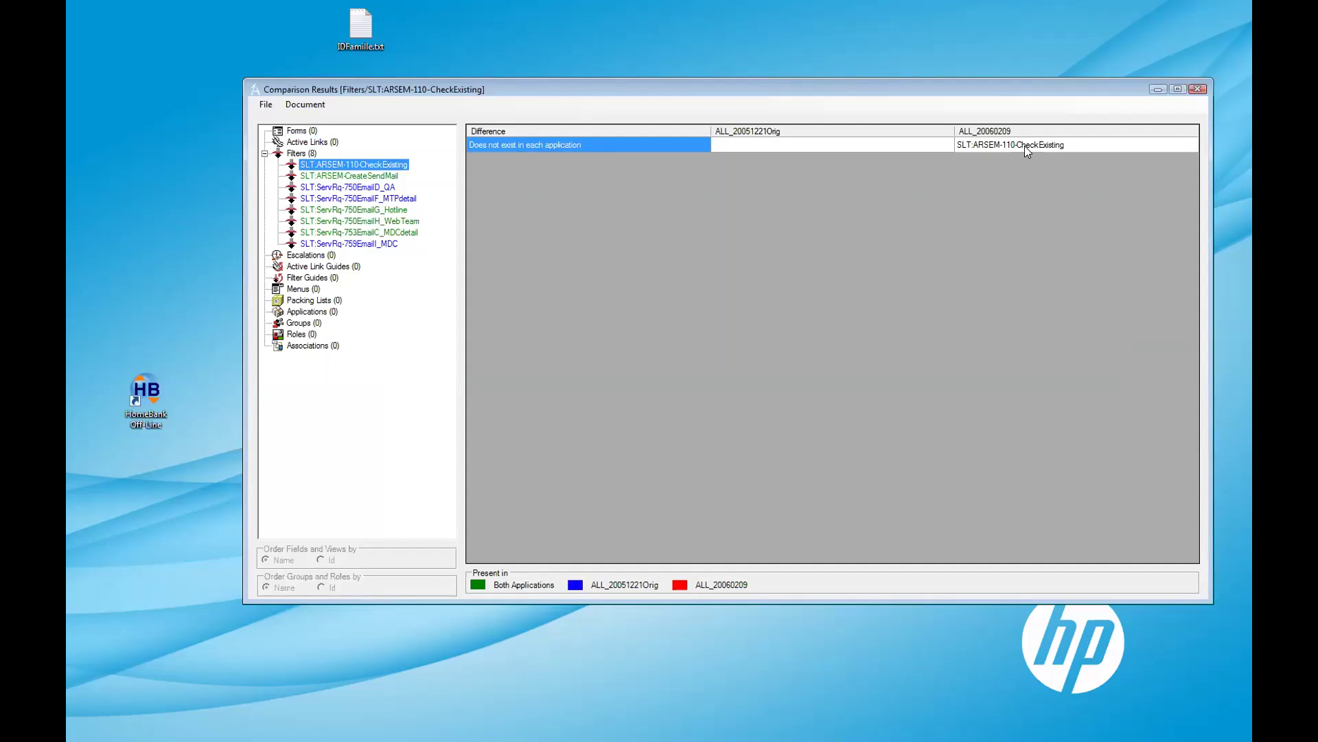
{"action": "left_click", "coordinate": [373, 188]}
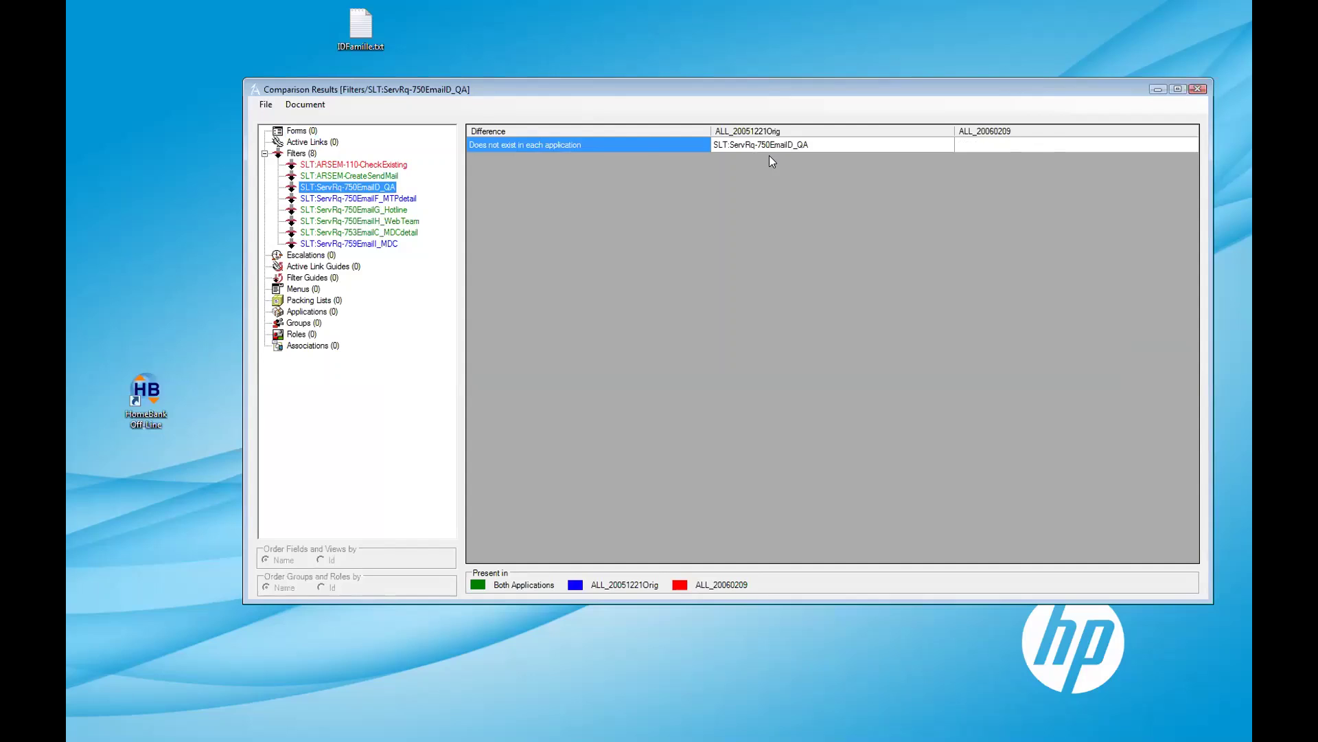
{"action": "left_click", "coordinate": [372, 176]}
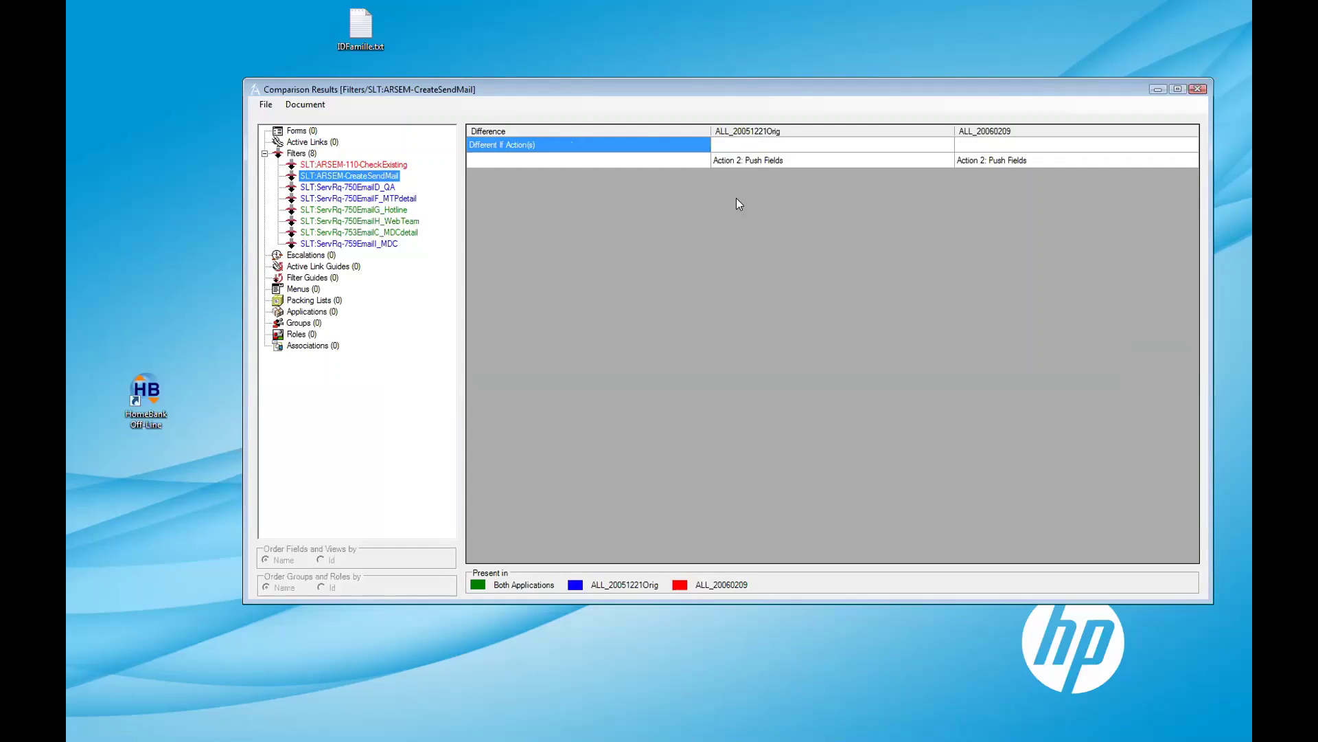
Open the second If action, Push Fields, of SLT:ARSEM-CreateSendMail from both applications and compare the two definitions side by side.
{"action": "double_click", "coordinate": [749, 158]}
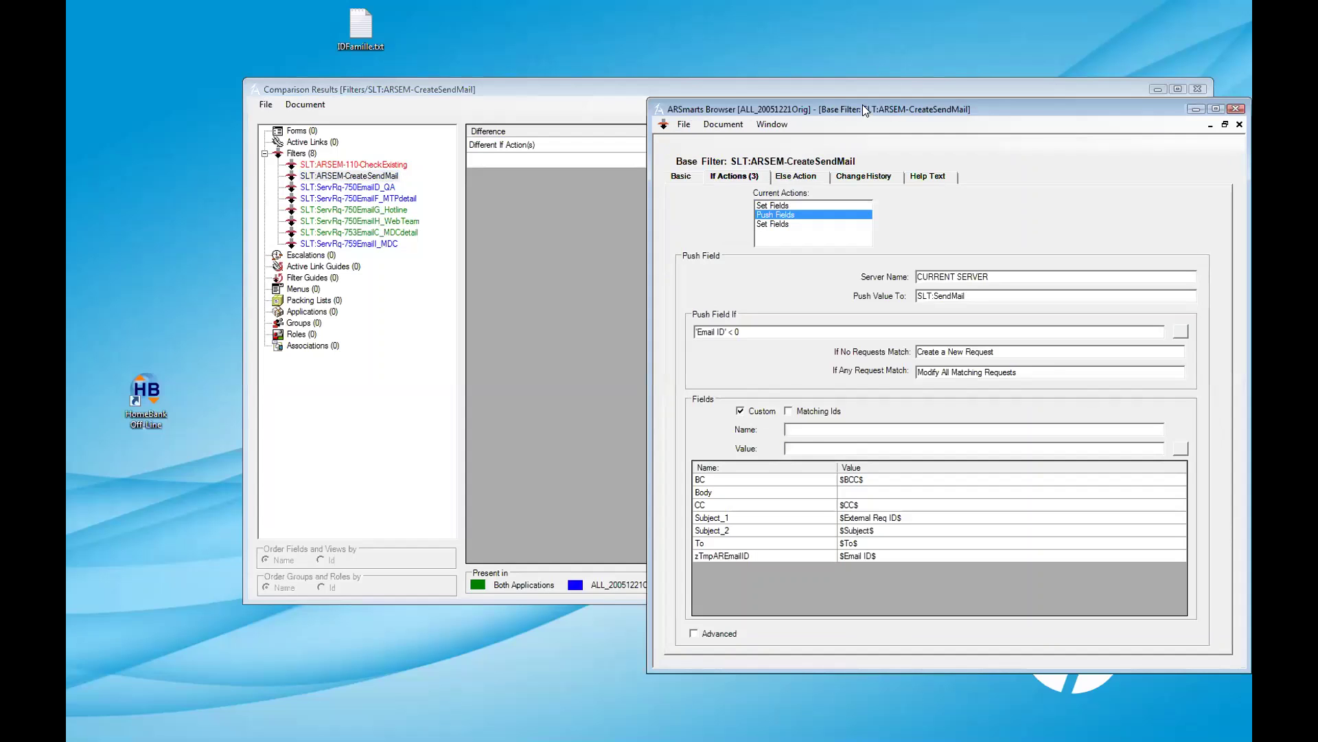
{"action": "left_click_drag", "start_coordinate": [862, 104], "coordinate": [296, 82]}
{"action": "double_click", "coordinate": [989, 158]}
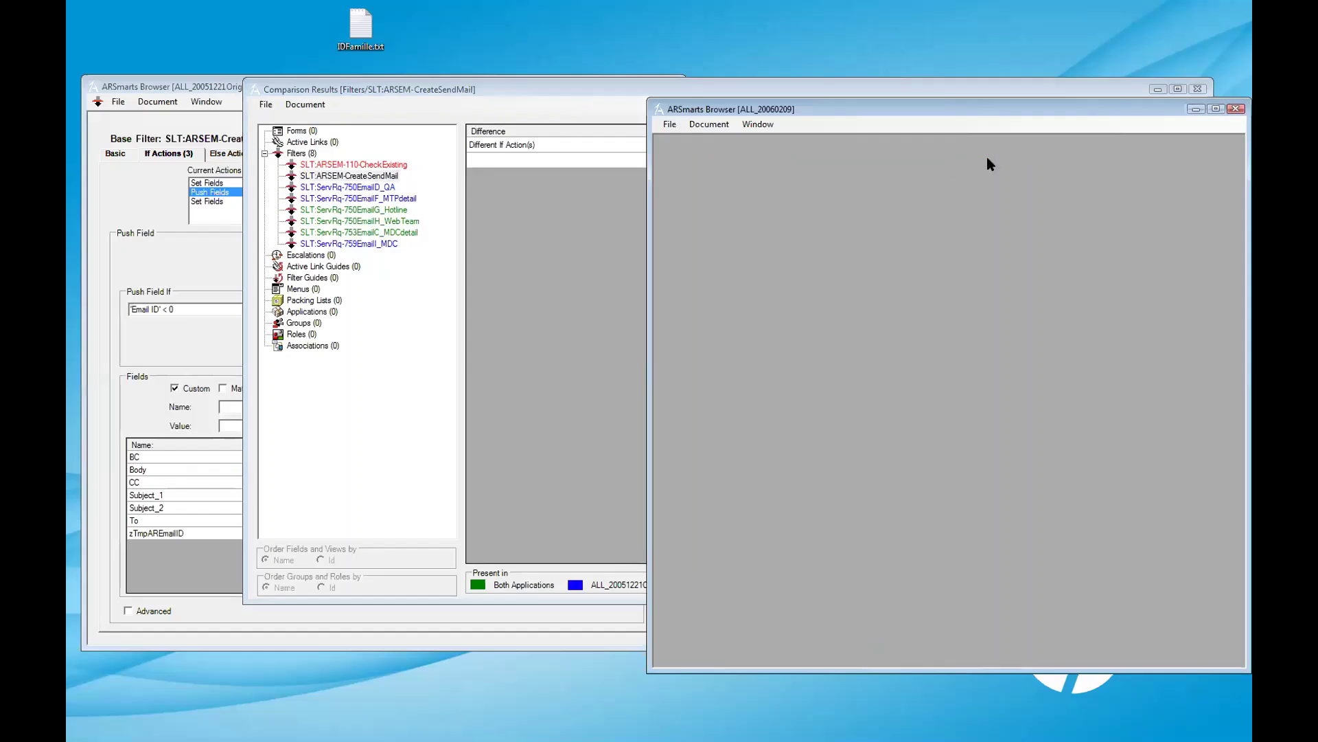
{"action": "left_click", "coordinate": [300, 175]}
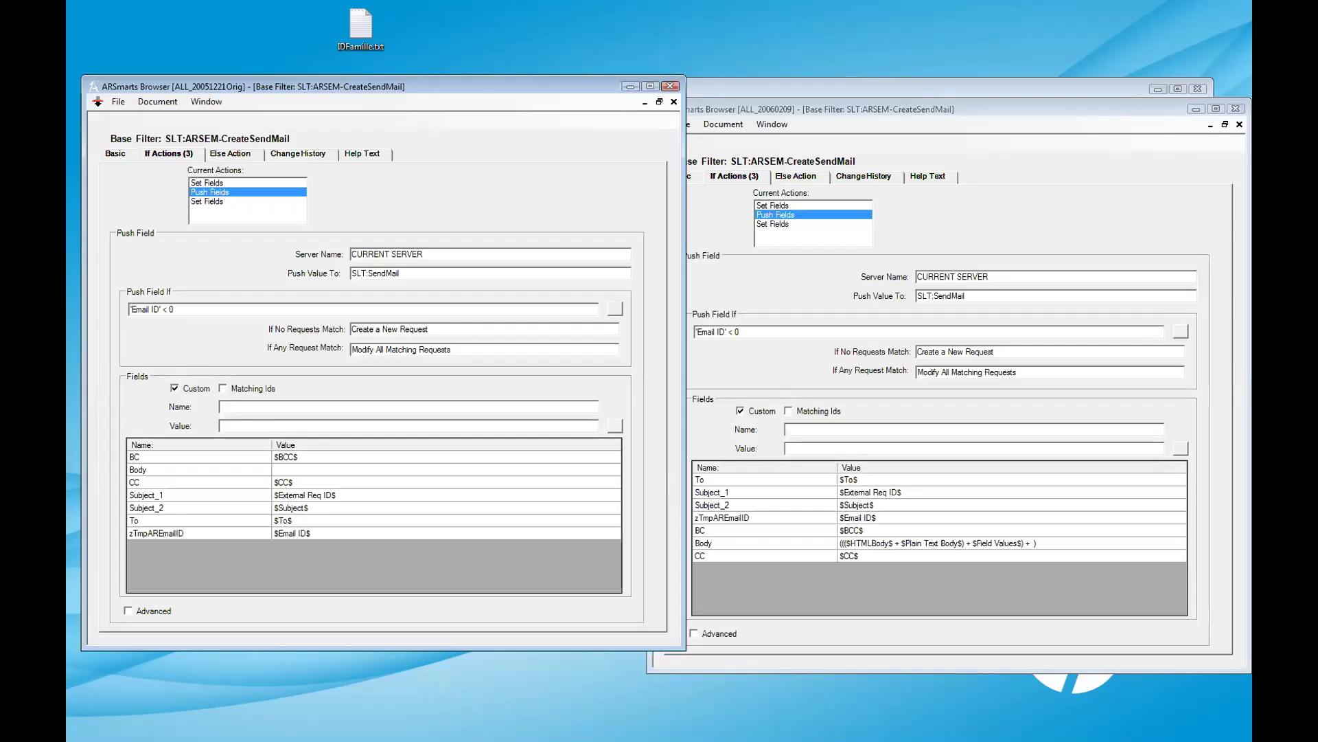
Minimize both filter windows and close the comparison results, and switch to the PowerPoint presentation's closing "Thank you" slide.
{"action": "left_click", "coordinate": [630, 87]}
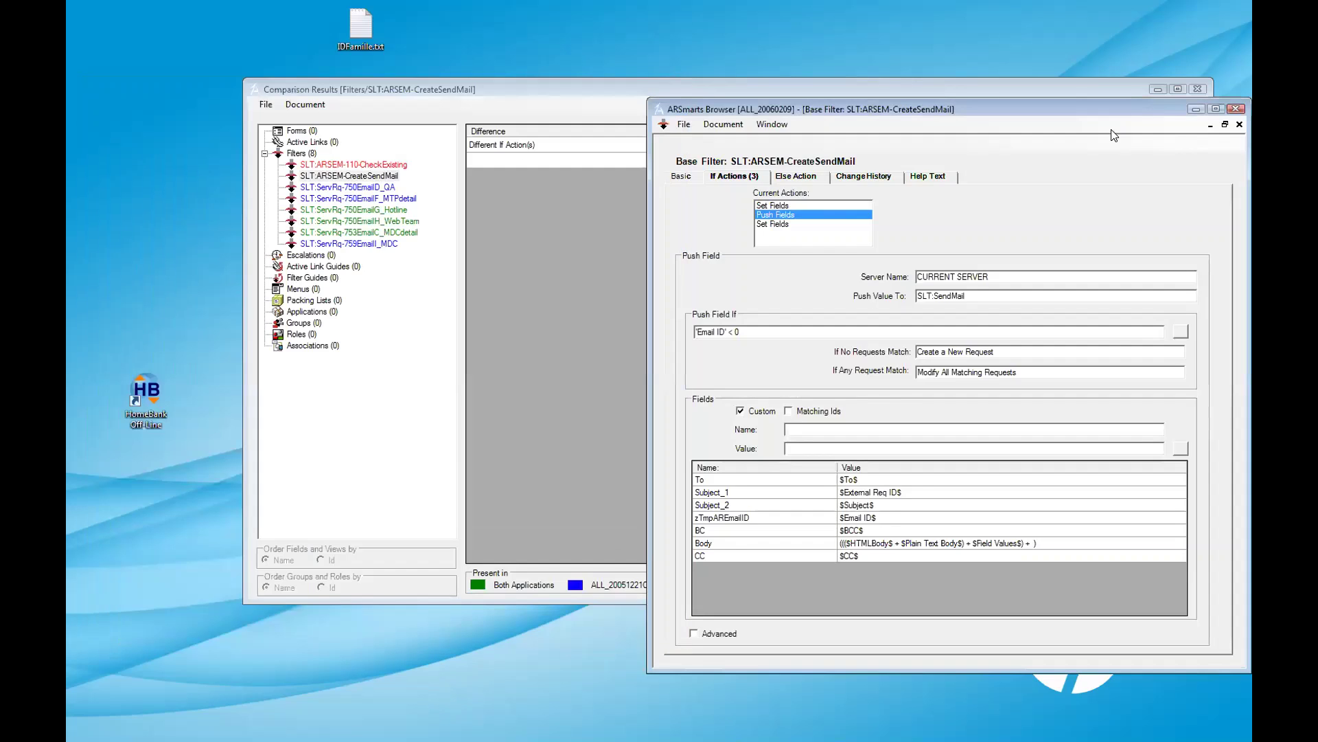
{"action": "left_click", "coordinate": [1193, 109]}
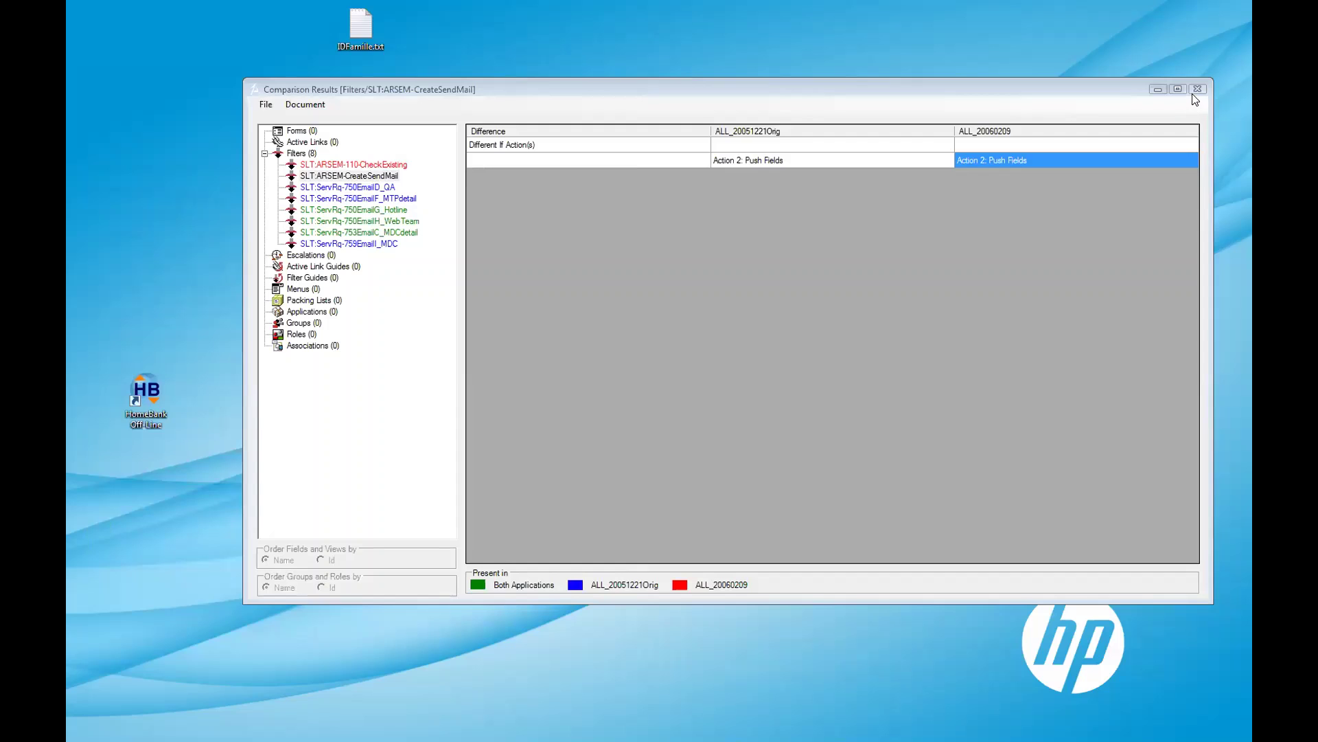
{"action": "left_click", "coordinate": [1197, 88]}
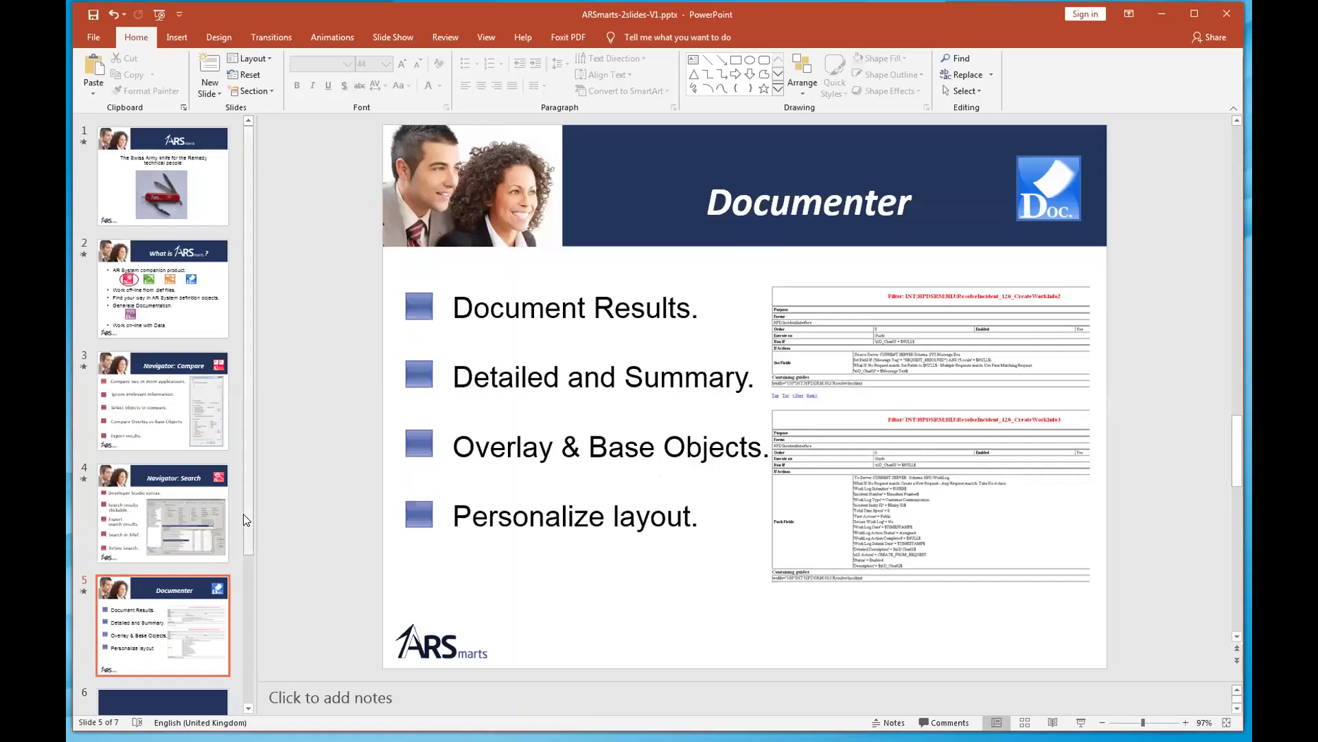
{"action": "key", "text": "Page_Down"}
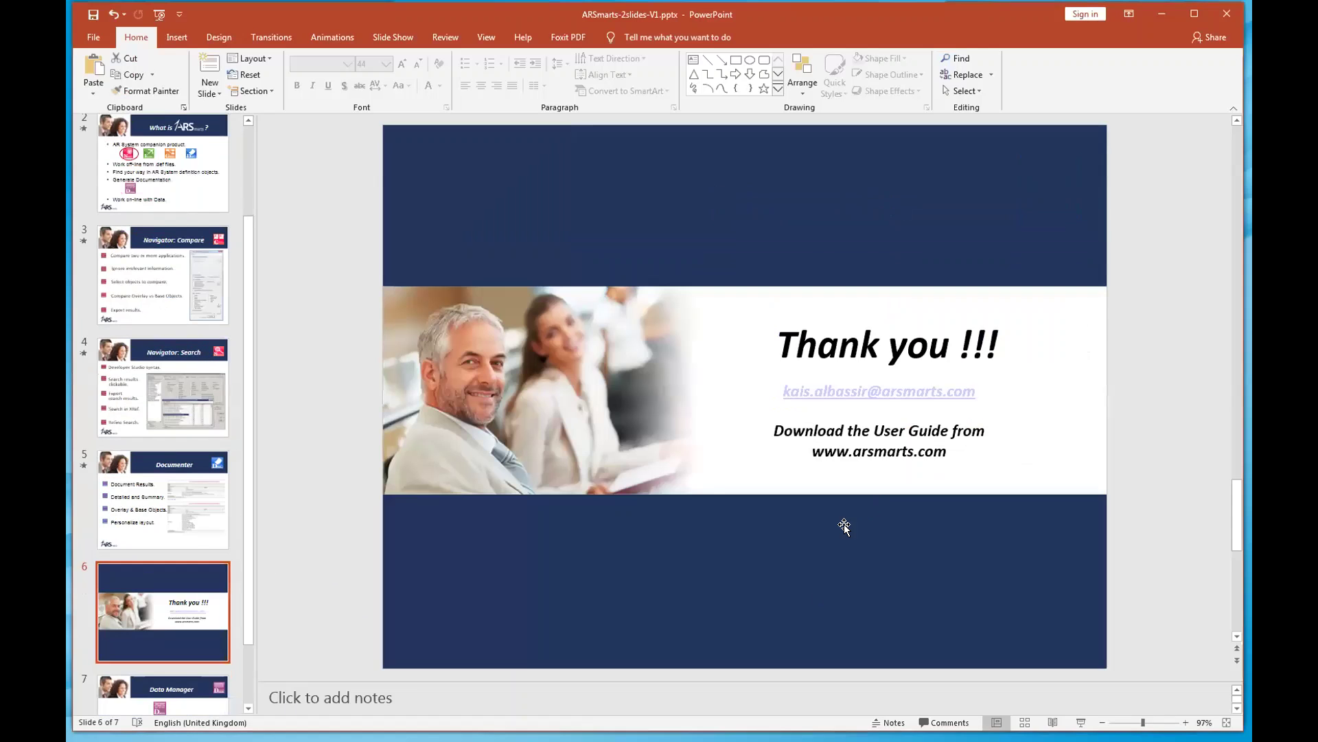